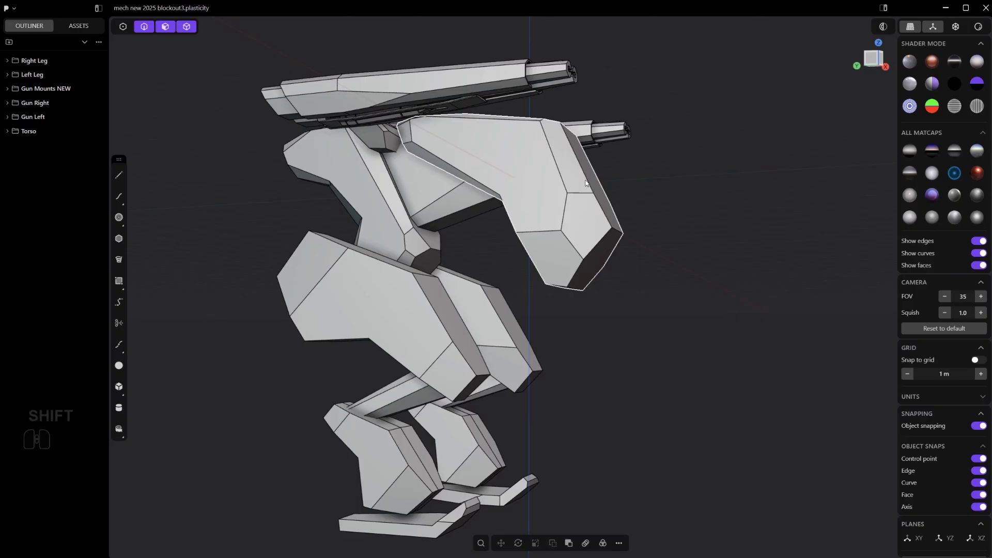
# In orthographic view, fillet the short crosswise edge on the torso's front side face by about 0.147 m.
pyautogui.scroll(3, 584, 212)
pyautogui.keyDown('shift'); pyautogui.moveTo(585, 183); pyautogui.dragTo(605, 218, button='middle'); pyautogui.keyUp('shift')
pyautogui.scroll(2, 554, 226)
pyautogui.press('KP_5')
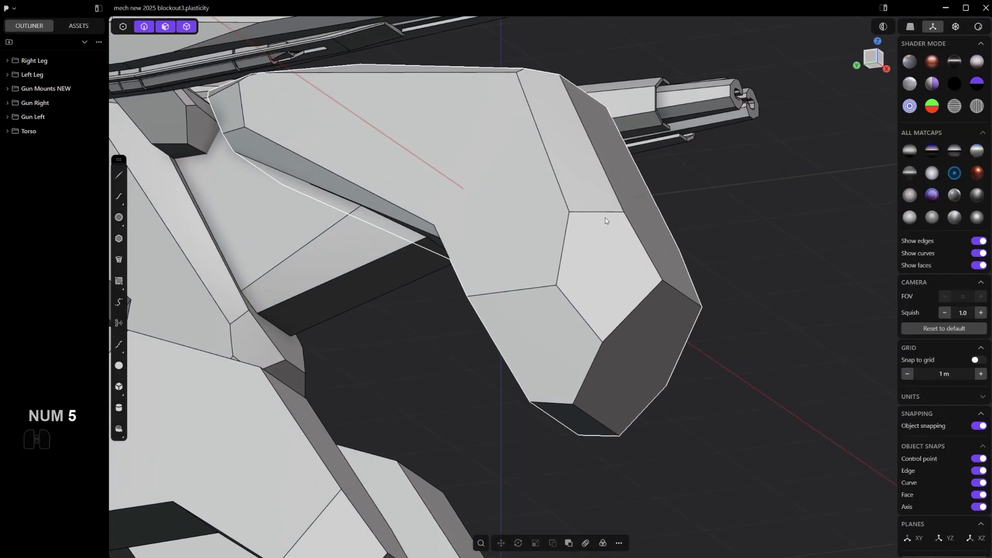
pyautogui.scroll(2, 537, 292)
pyautogui.scroll(2, 551, 323)
pyautogui.keyDown('shift'); pyautogui.moveTo(560, 262); pyautogui.dragTo(540, 328, button='middle'); pyautogui.keyUp('shift')
pyautogui.press('2')
pyautogui.moveTo(584, 247); pyautogui.dragTo(588, 249)
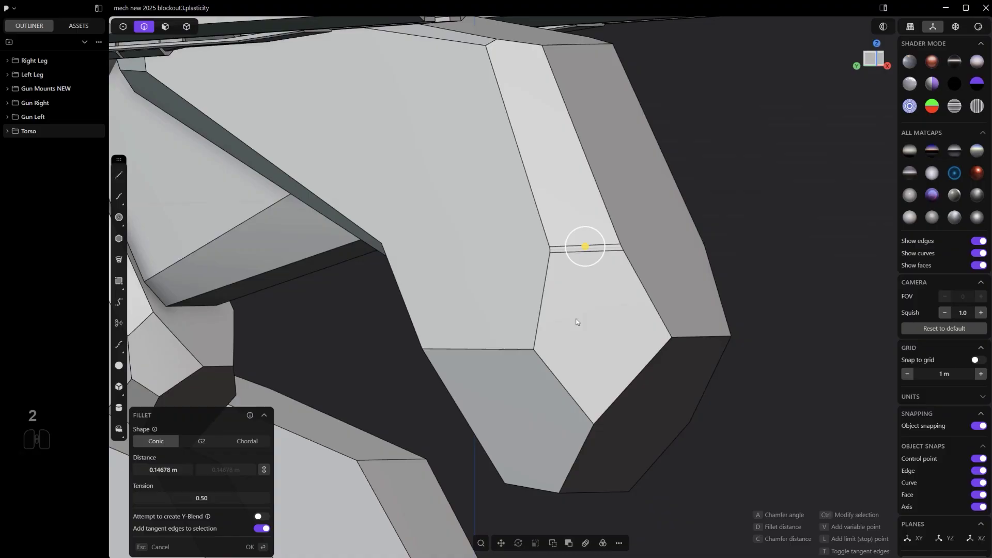
pyautogui.rightClick(571, 328)
# Try to fillet the edges meeting at the torso's side corner with a Chordal shape of about 0.1 m.
pyautogui.scroll(1, 522, 363)
pyautogui.moveTo(514, 351); pyautogui.dragTo(542, 317)
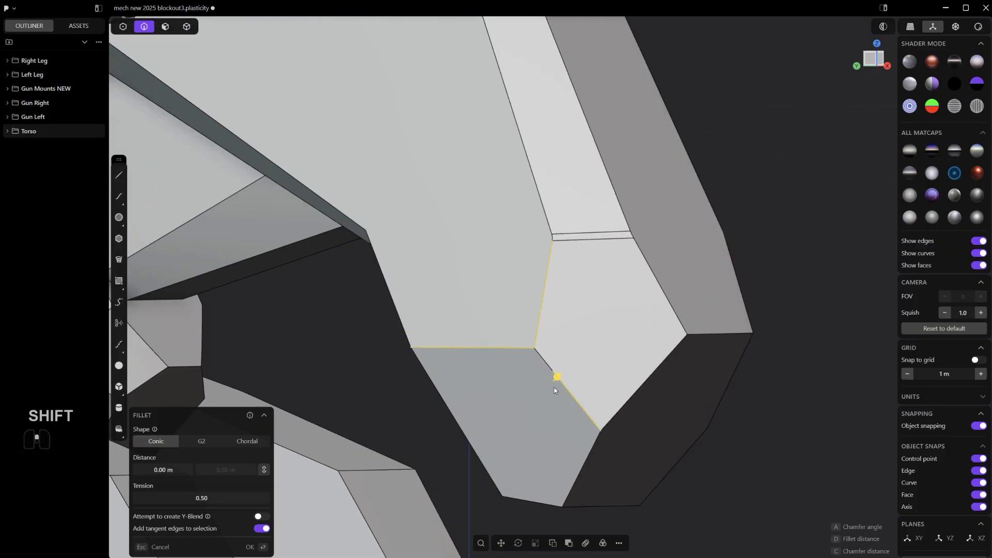
pyautogui.keyDown('shift'); pyautogui.scroll(2, 554, 377); pyautogui.keyUp('shift')
pyautogui.press('c')
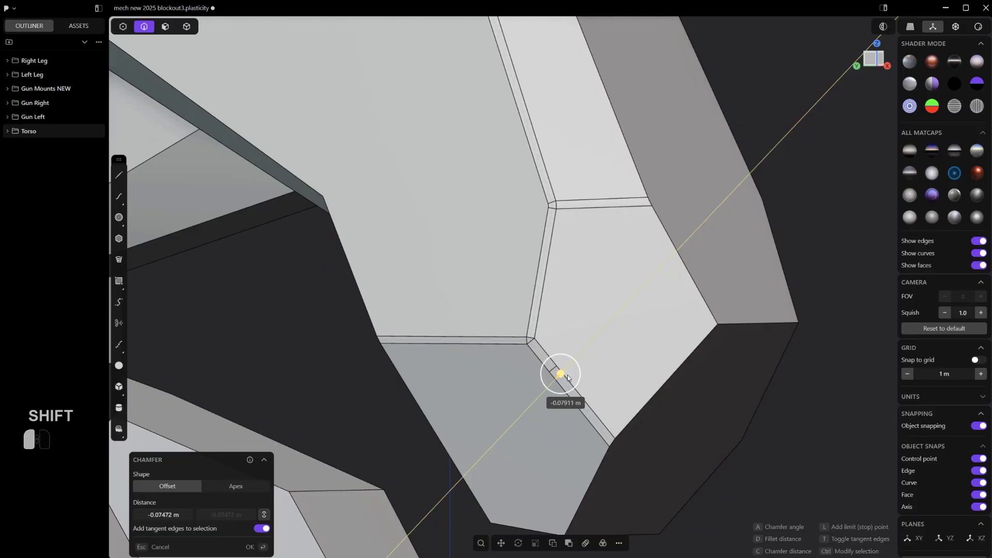
pyautogui.press('d')
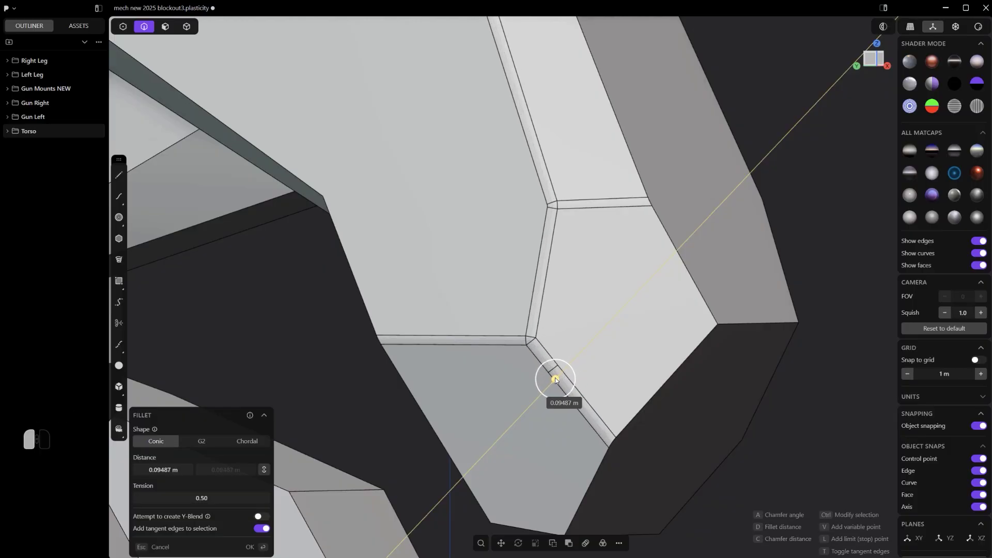
pyautogui.click(248, 442)
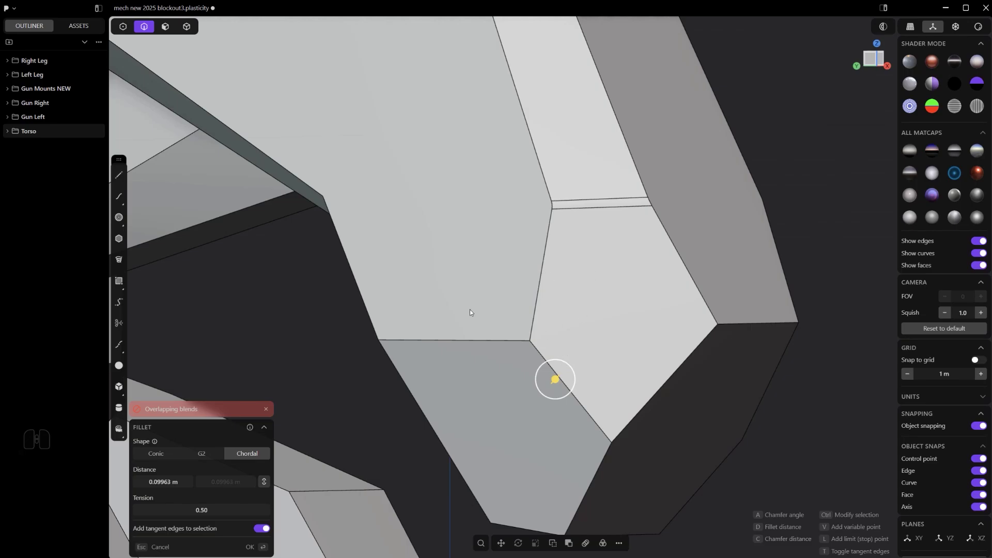
pyautogui.rightClick(543, 272)
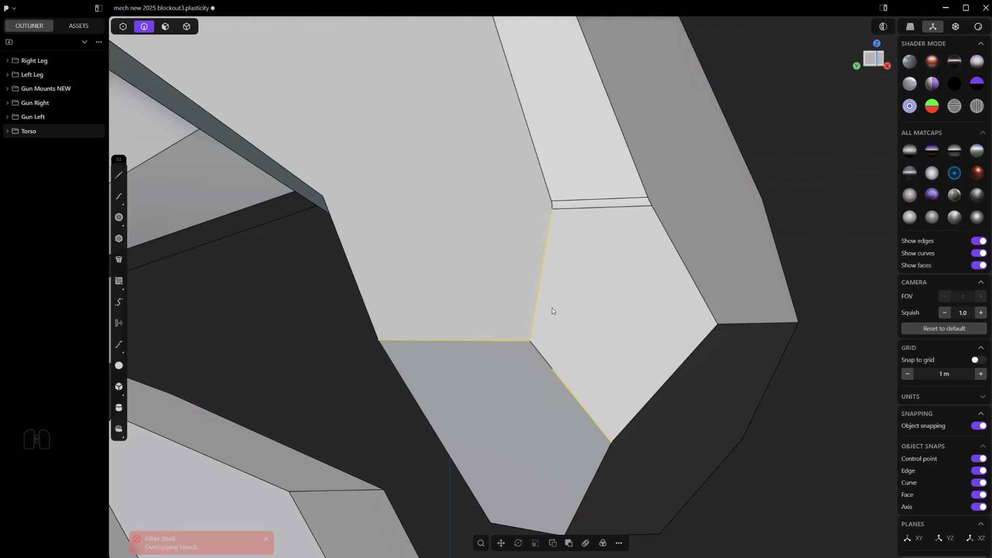
# Bridge the two torso faces either side of the upright corner edge with a G2 surface about 0.06 m wide.
pyautogui.scroll(2, 555, 311)
pyautogui.keyDown('shift'); pyautogui.moveTo(557, 312); pyautogui.dragTo(561, 332, button='middle'); pyautogui.keyUp('shift')
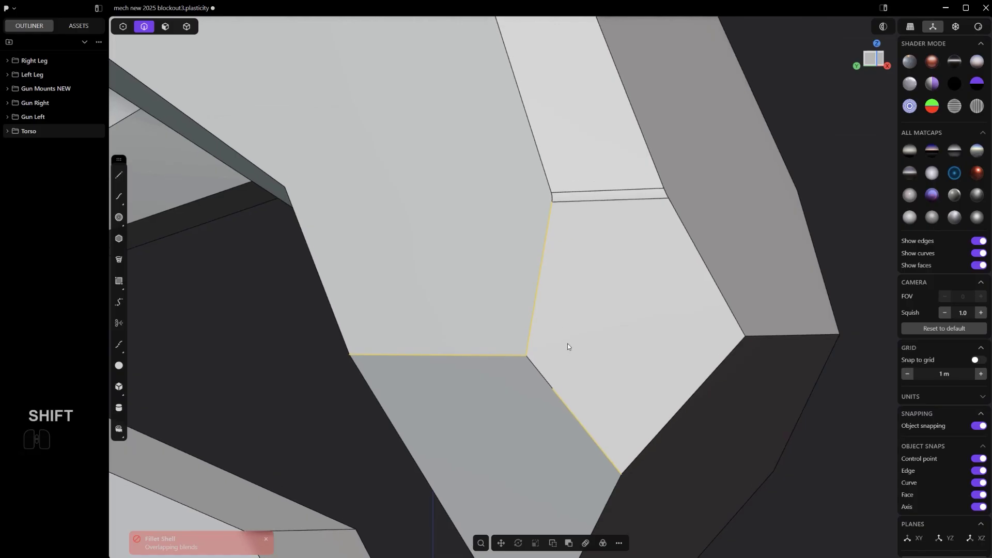
pyautogui.press('f')
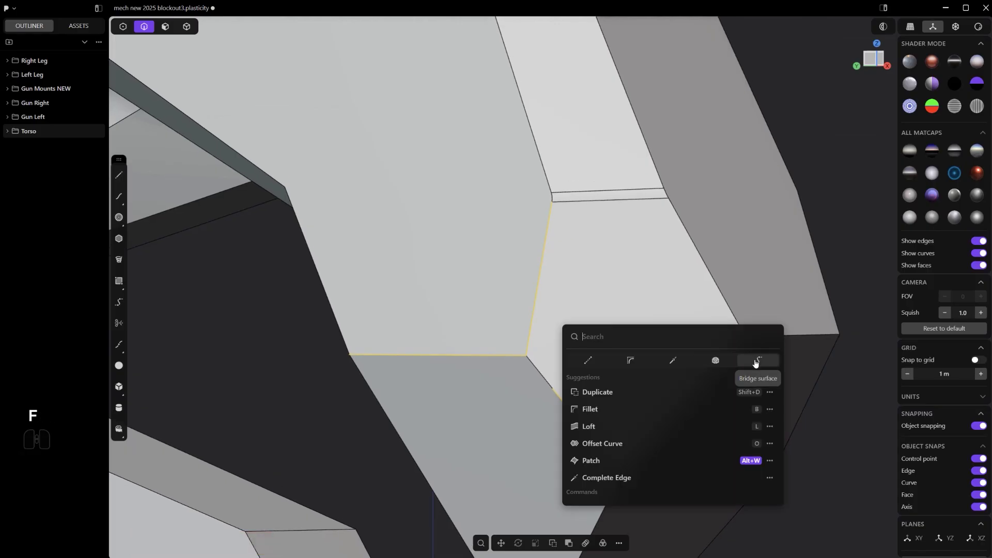
pyautogui.click(755, 361)
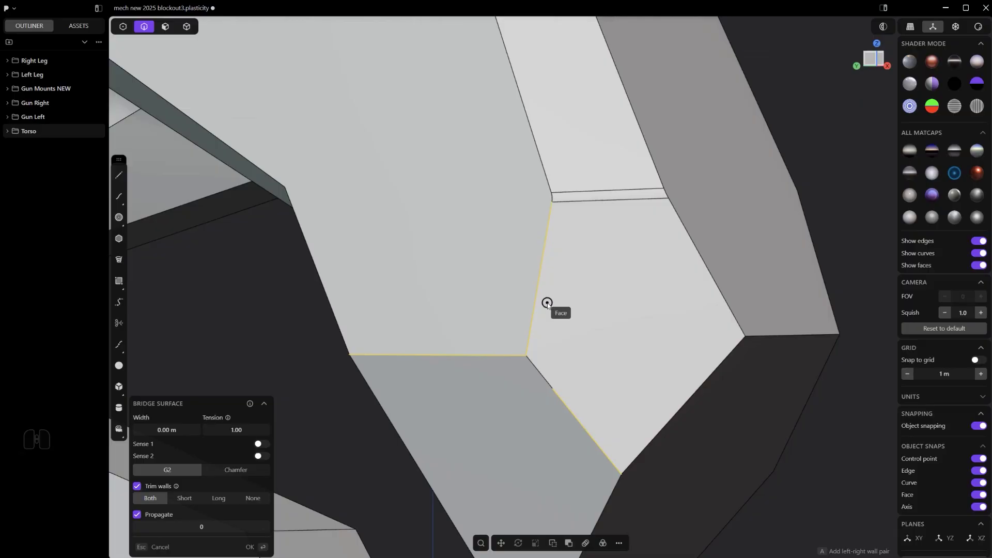
pyautogui.click(542, 301)
pyautogui.click(529, 292)
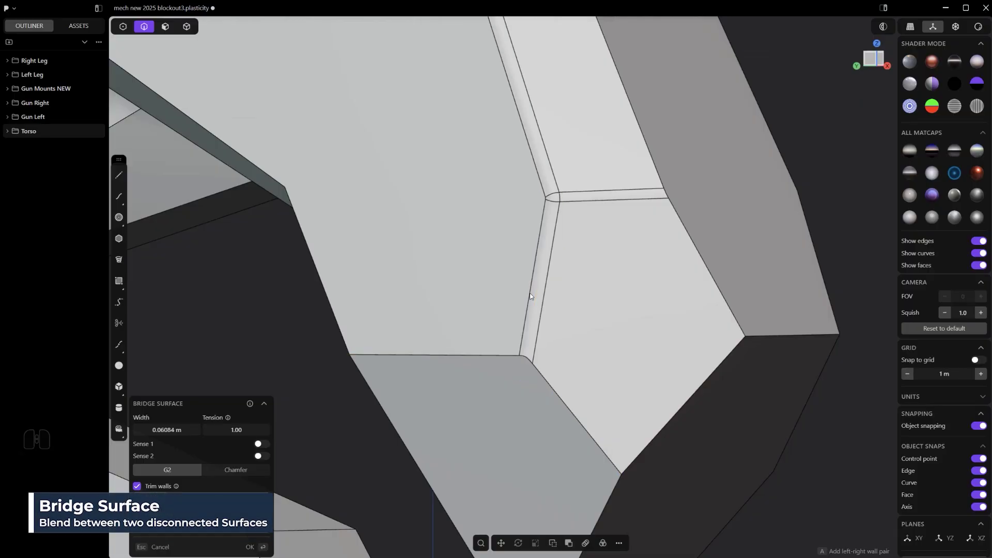
pyautogui.press('Return')
# Fillet the horizontal and lower diagonal edges at the torso corner by about 0.109 m, trying a chamfer first.
pyautogui.click(498, 354)
pyautogui.press('f')
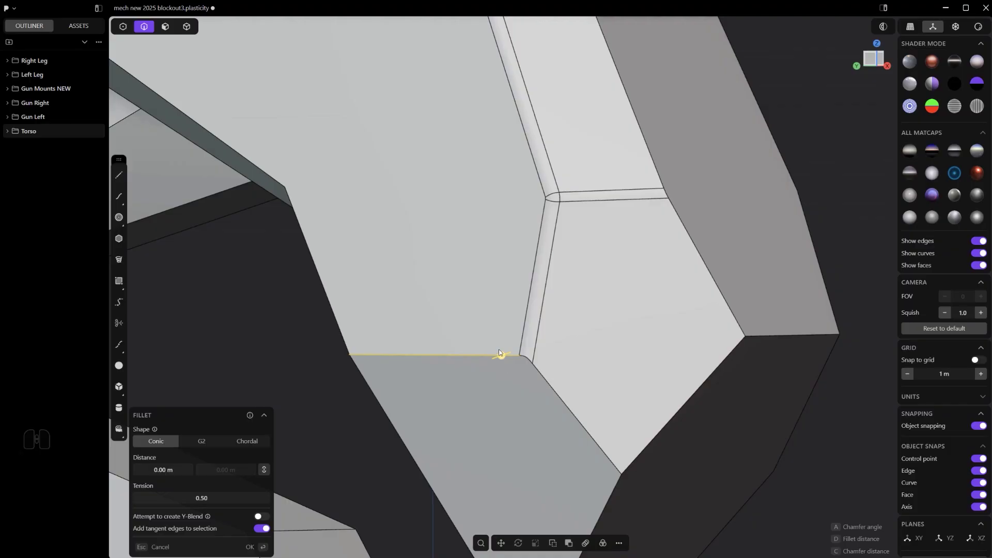
pyautogui.press('c')
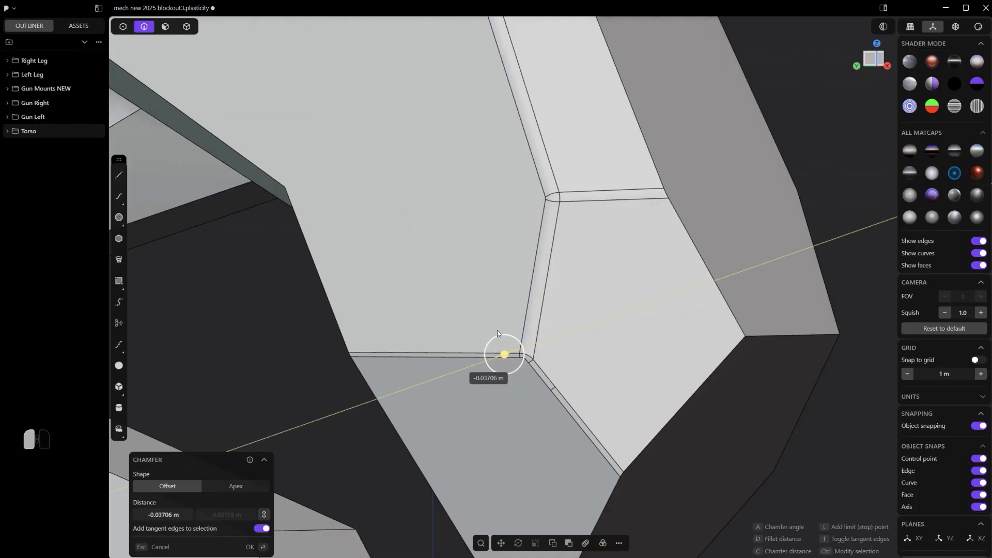
pyautogui.press('d')
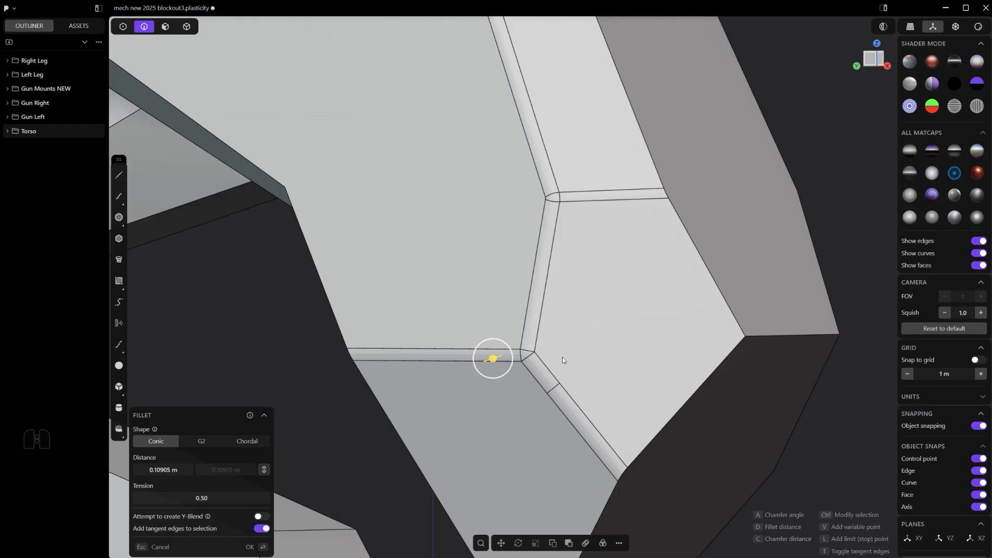
# Undo the corner edge fillet and the bridge surface.
pyautogui.hotkey('ctrl', 'z')
pyautogui.hotkey('ctrl', 'z')
pyautogui.hotkey('ctrl', 'z')
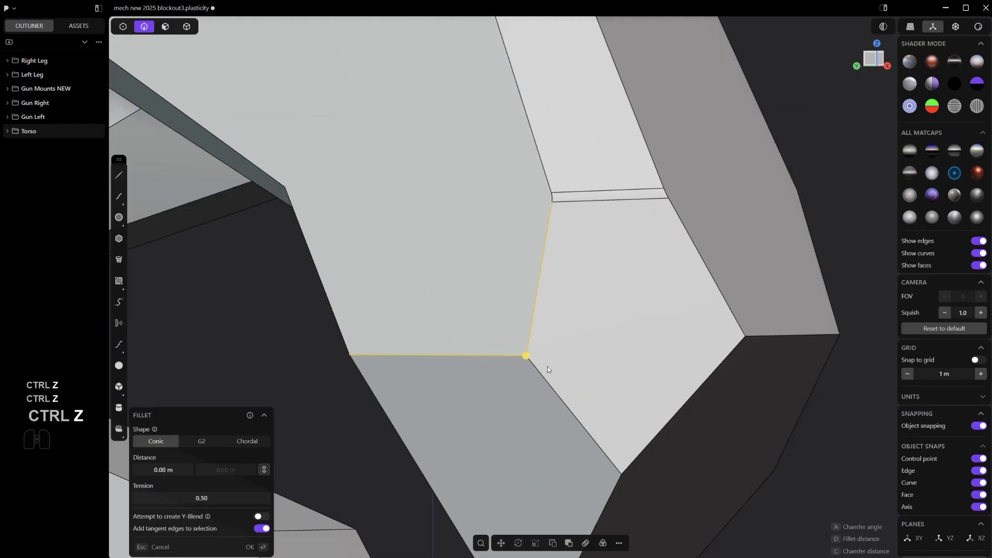
# Try filleting the three edges meeting at the torso corner by about 0.1 m with the Chordal shape.
pyautogui.click(539, 369)
pyautogui.keyDown('shift'); pyautogui.click(527, 343); pyautogui.keyUp('shift')
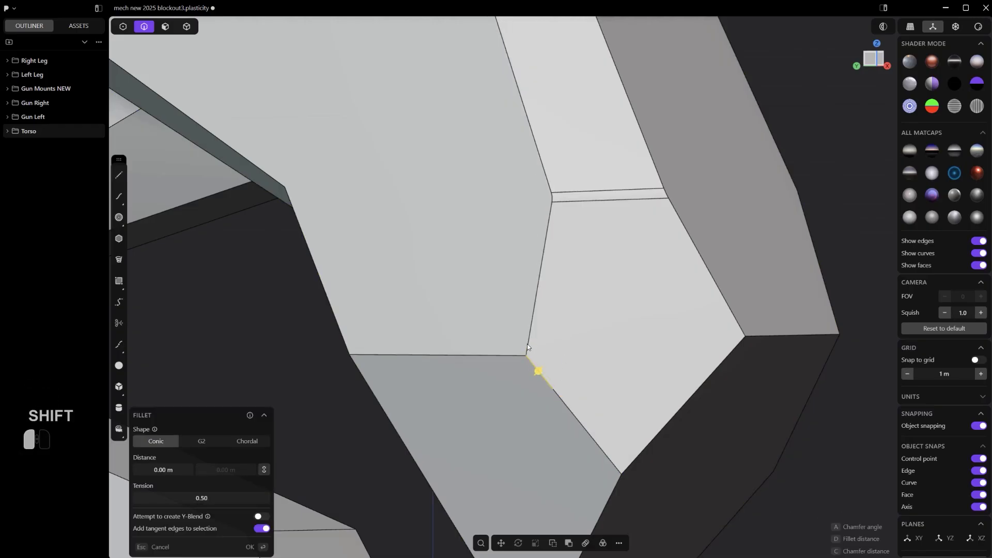
pyautogui.moveTo(515, 355); pyautogui.dragTo(516, 395)
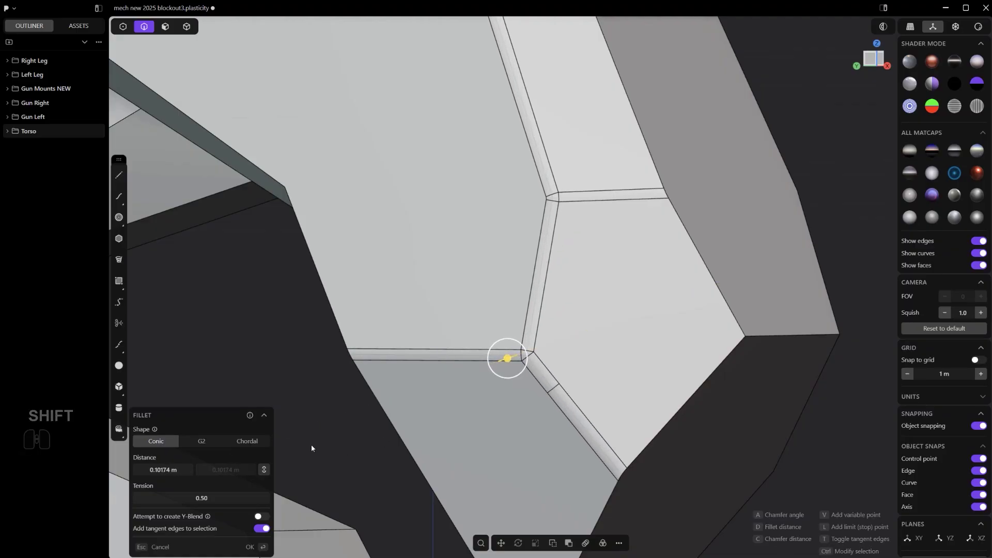
pyautogui.click(264, 443)
pyautogui.hotkey('ctrl', 'z')
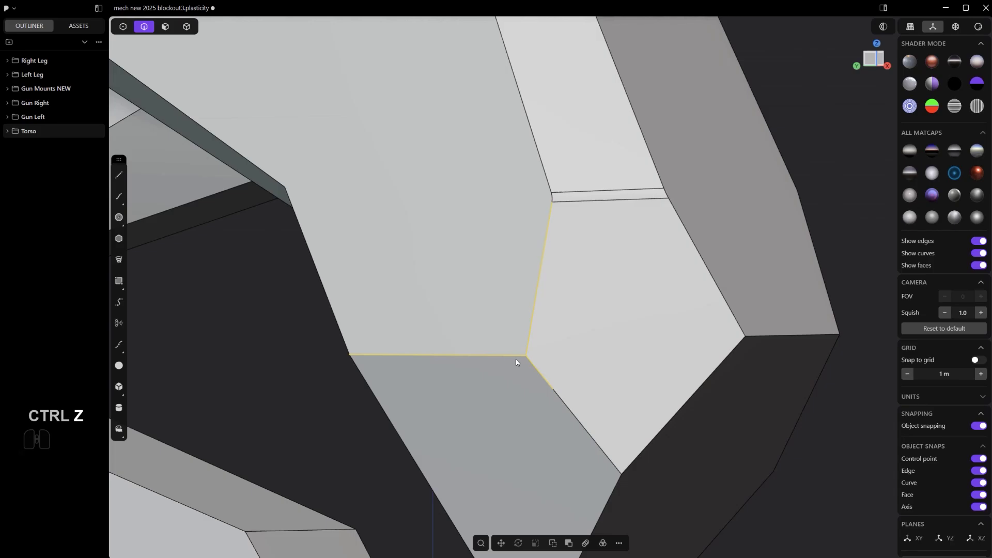
# Fillet the three edges meeting at the torso corner by about 0.098 m with the Conic shape.
pyautogui.press('b')
pyautogui.moveTo(514, 356); pyautogui.dragTo(512, 390)
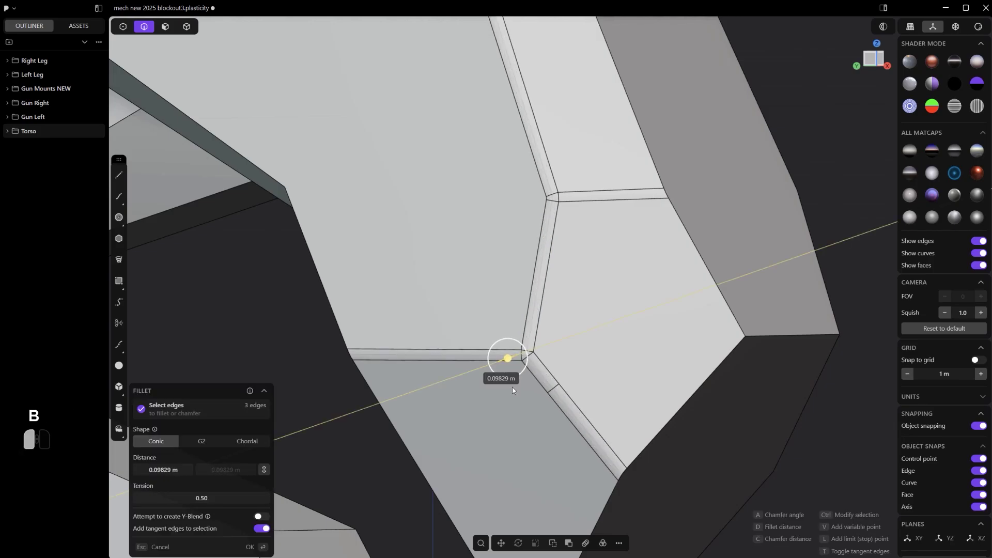
pyautogui.rightClick(601, 386)
# Examine the shading of the filleted torso corner from several angles with the edges hidden.
pyautogui.scroll(5, 595, 376)
pyautogui.moveTo(629, 353); pyautogui.dragTo(622, 326, button='middle')
pyautogui.scroll(3, 620, 326)
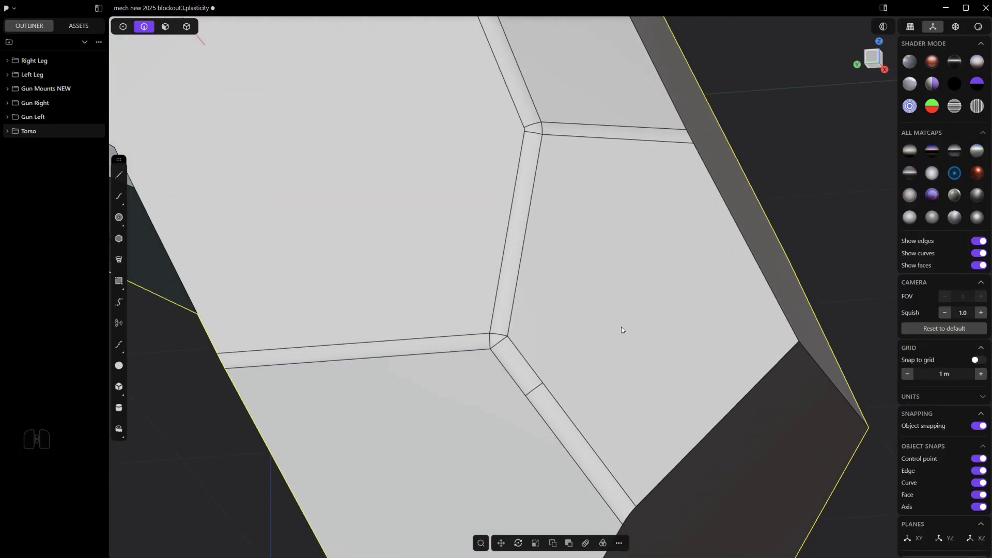
pyautogui.scroll(2, 463, 345)
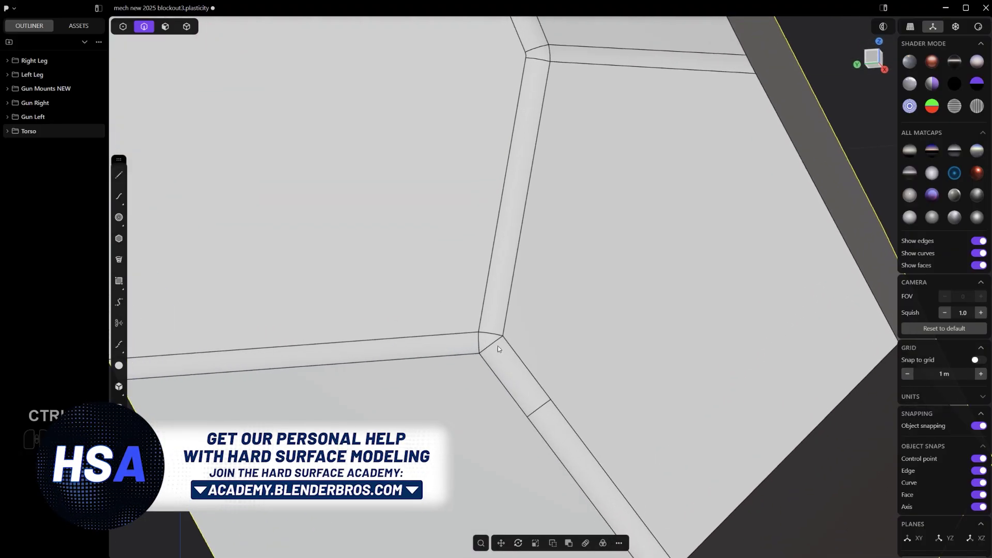
pyautogui.hotkey('ctrl', 'e')
pyautogui.moveTo(507, 346); pyautogui.dragTo(535, 350, button='middle')
pyautogui.scroll(1, 535, 350)
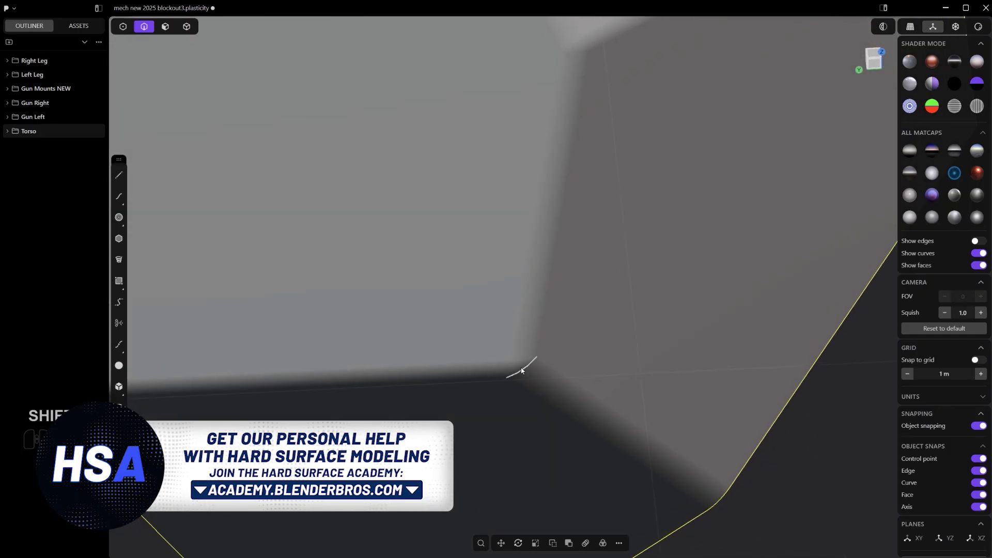
pyautogui.moveTo(641, 322)
pyautogui.mouseDown(button='middle')
pyautogui.moveTo(614, 300)
pyautogui.moveTo(613, 273)
pyautogui.moveTo(603, 324)
pyautogui.moveTo(614, 338)
pyautogui.moveTo(602, 312)
pyautogui.moveTo(565, 311)
pyautogui.mouseUp(button='middle')
pyautogui.scroll(1, 546, 280)
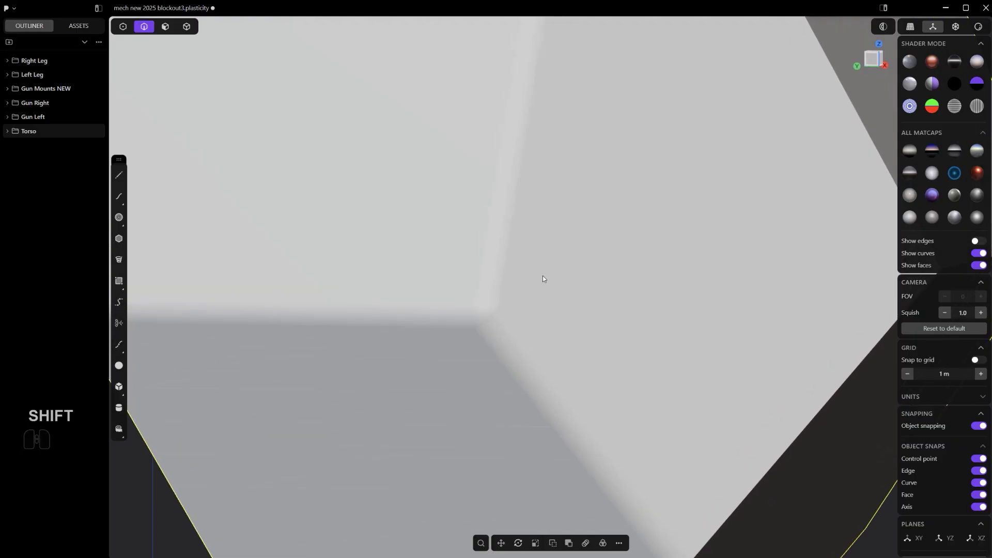
pyautogui.scroll(-1, 542, 305)
pyautogui.hotkey('ctrl', 'e')
# Draw a line across the horizontal fillet, from edge to edge, just beside the corner junction.
pyautogui.scroll(2, 527, 343)
pyautogui.moveTo(508, 284); pyautogui.dragTo(539, 274, button='middle')
pyautogui.scroll(1, 570, 236)
pyautogui.scroll(1, 451, 277)
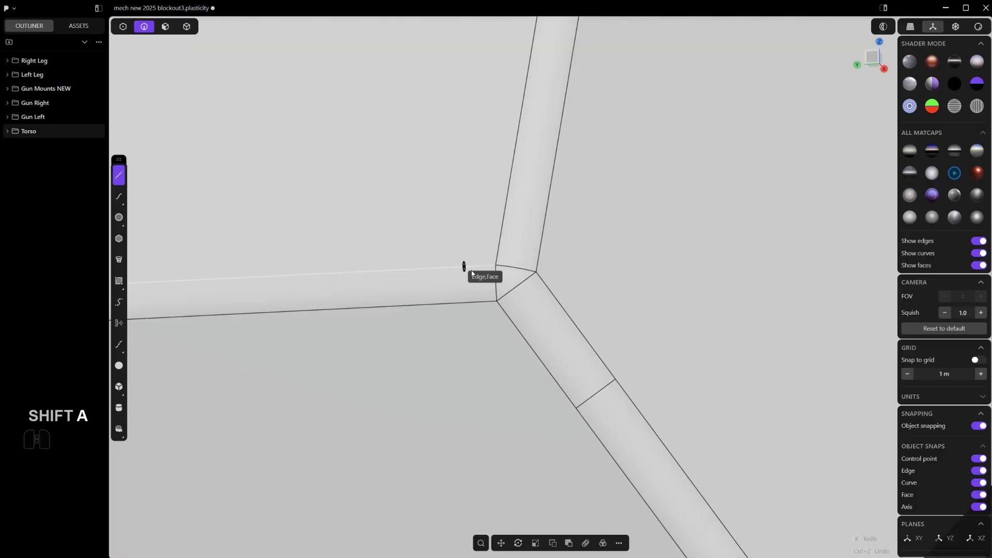
pyautogui.click(468, 267)
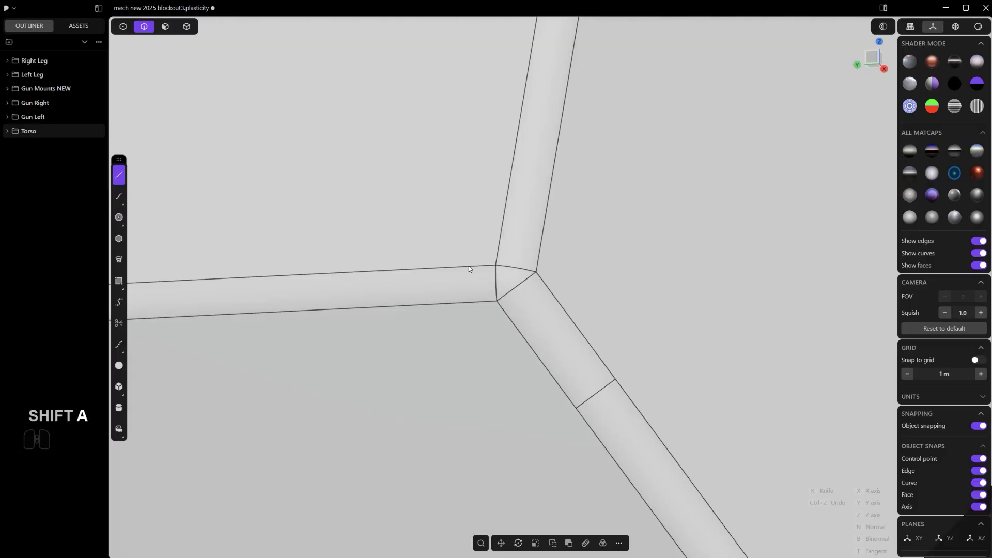
pyautogui.click(469, 302)
pyautogui.moveTo(472, 298); pyautogui.dragTo(492, 353, button='middle')
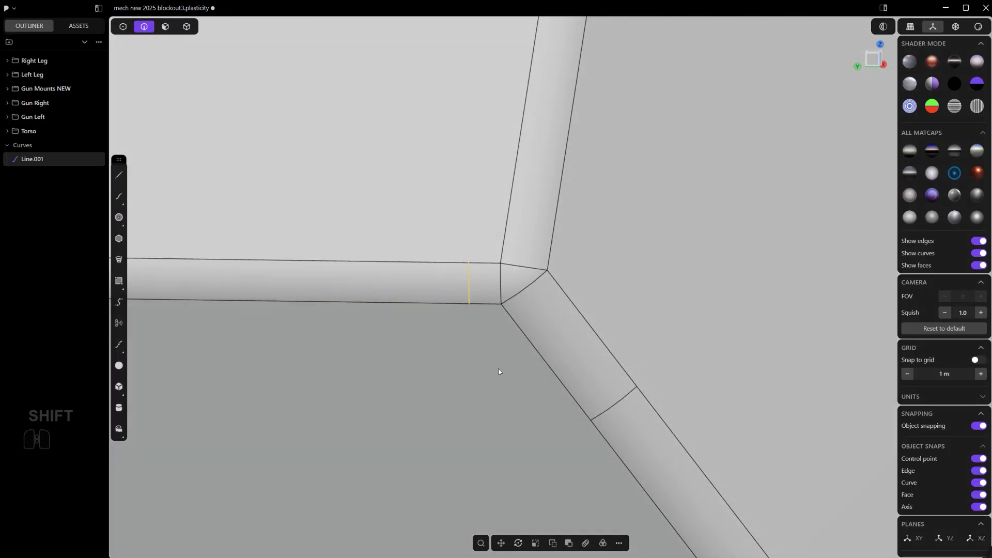
pyautogui.hotkey('shift', 'q')
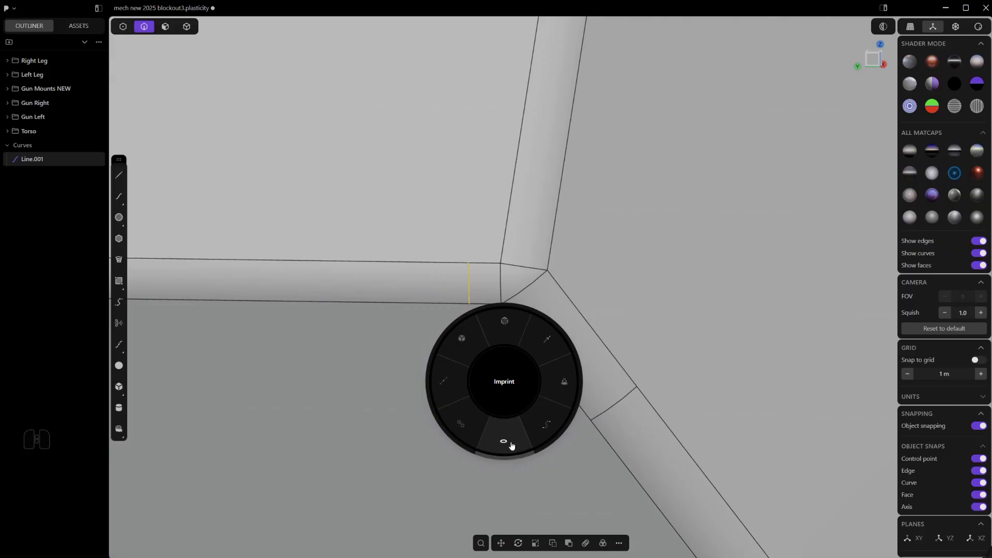
pyautogui.press('Escape')
pyautogui.press('f')
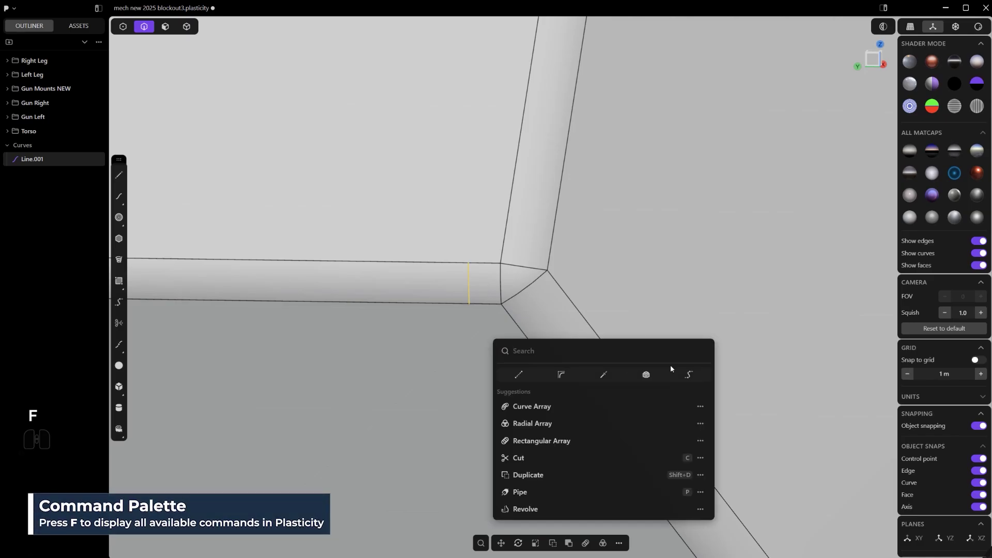
pyautogui.click(545, 312)
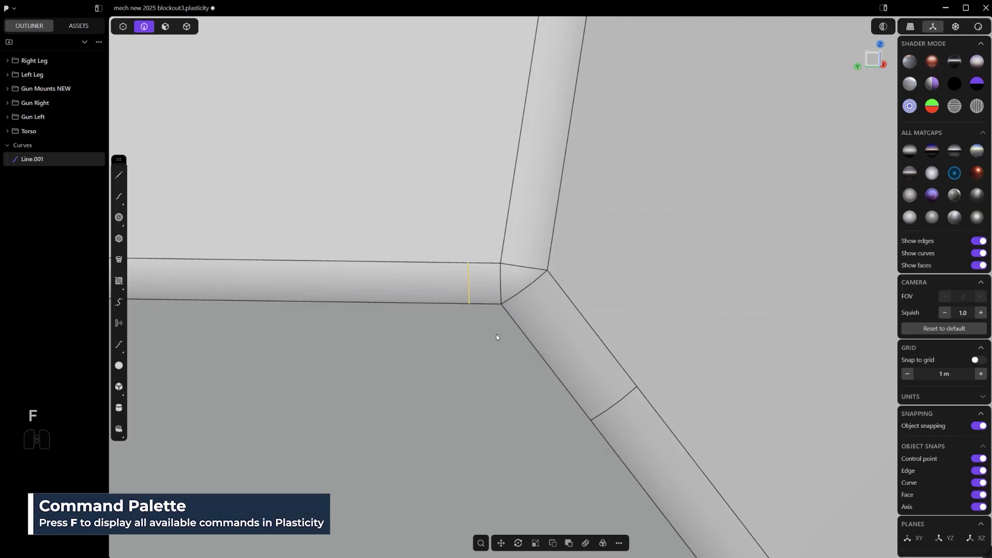
# Try to imprint the line across the horizontal fillet onto the torso body with the Vector method.
pyautogui.hotkey('shift', 'q')
pyautogui.click(495, 395)
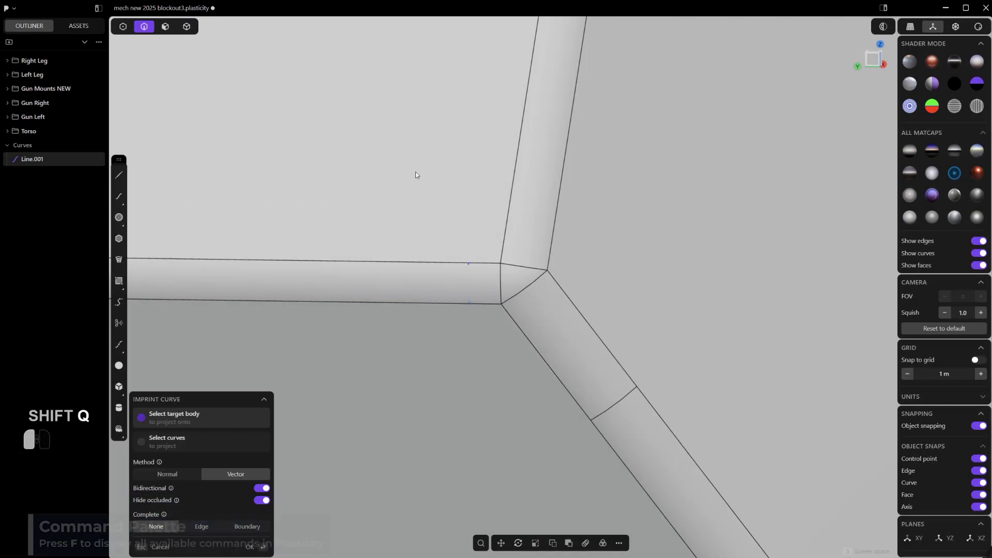
pyautogui.click(416, 175)
pyautogui.scroll(1, 442, 217)
pyautogui.moveTo(467, 256); pyautogui.dragTo(469, 285, button='middle')
pyautogui.scroll(1, 486, 269)
pyautogui.hotkey('ctrl', 'shift', 'z')
pyautogui.hotkey('ctrl', 'shift', 'z')
pyautogui.hotkey('ctrl', 'z')
# Imprint the line across the horizontal fillet onto the torso body using the Normal method.
pyautogui.hotkey('shift', 'q')
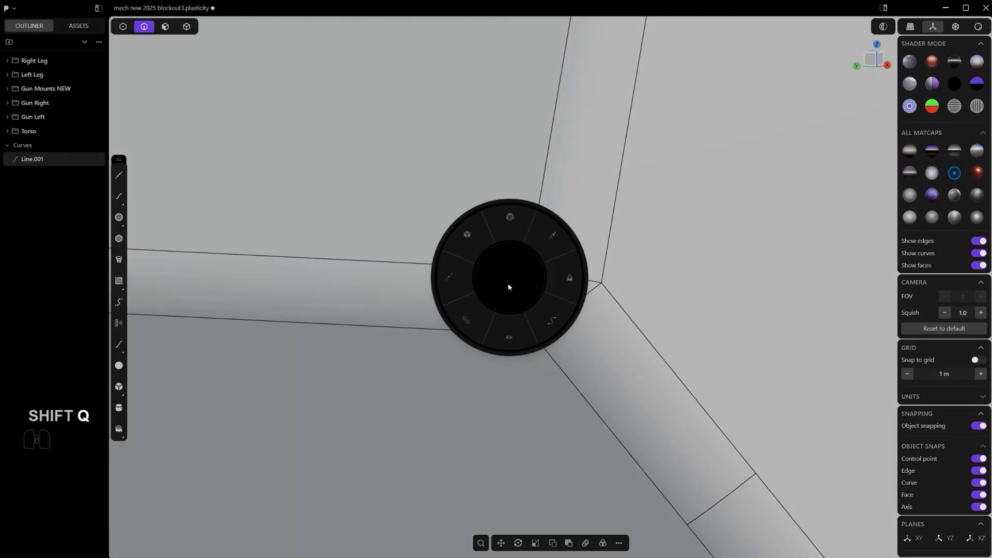
pyautogui.click(508, 333)
pyautogui.click(459, 267)
pyautogui.click(158, 467)
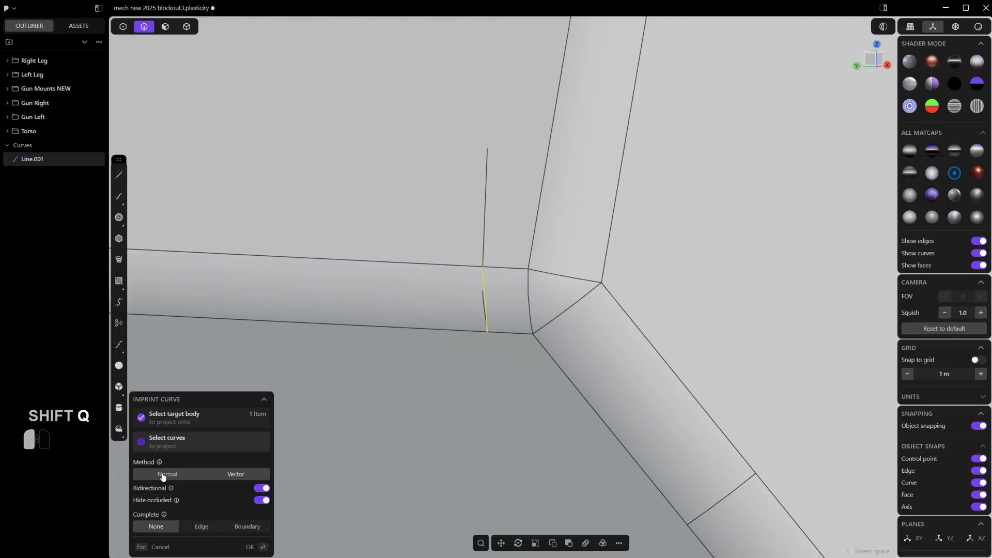
pyautogui.rightClick(547, 358)
# Draw a line across the upright fillet, from edge to edge, just above the corner junction.
pyautogui.hotkey('shift', 'a')
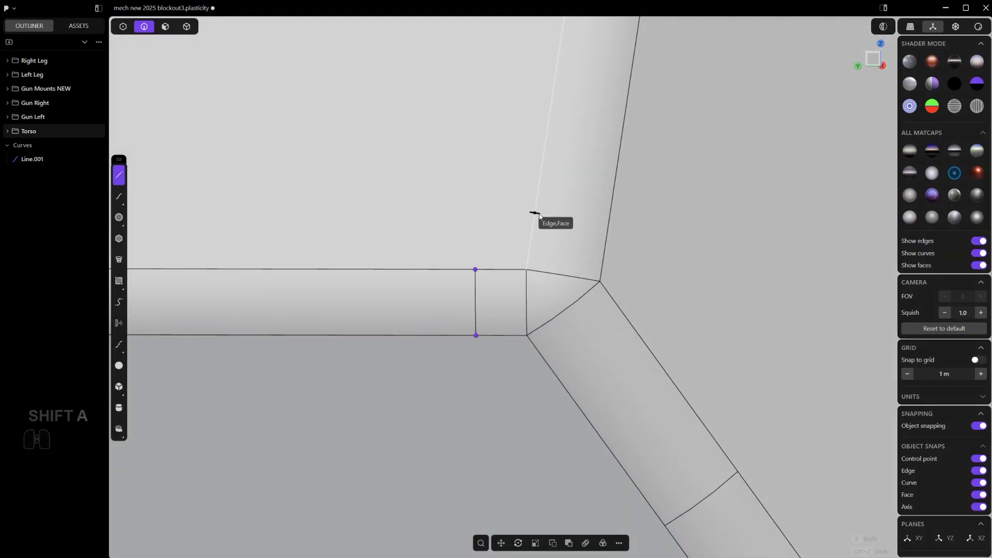
pyautogui.click(534, 214)
pyautogui.click(608, 227)
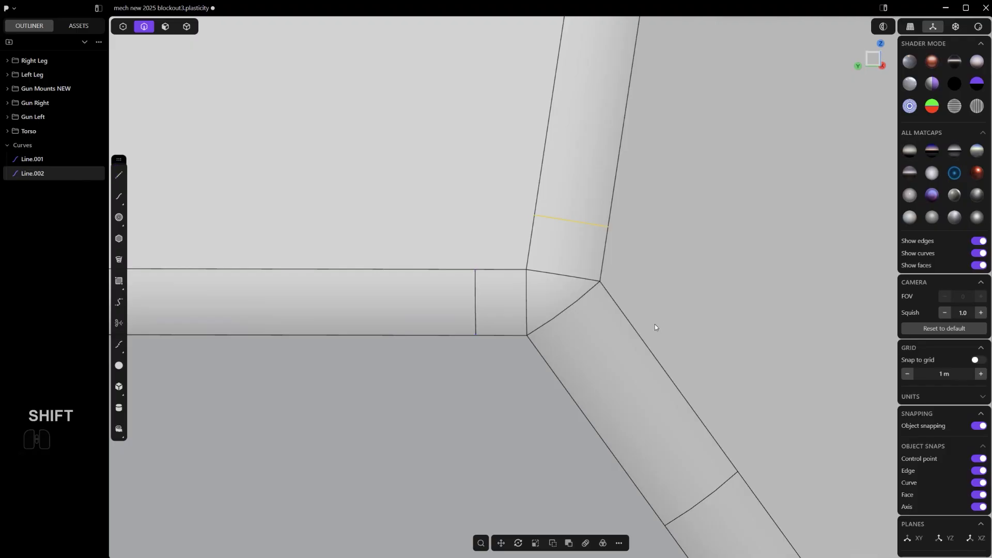
pyautogui.hotkey('shift', 'a')
pyautogui.hotkey('shift', 'a')
# Imprint the line across the upright fillet onto the torso body using the Normal method.
pyautogui.hotkey('shift', 'q')
pyautogui.click(730, 370)
pyautogui.click(707, 296)
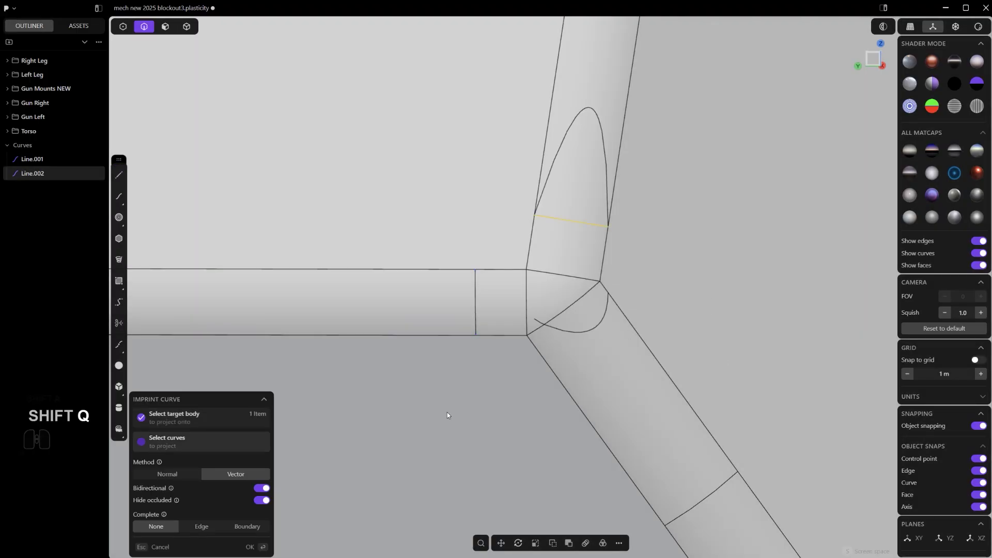
pyautogui.click(173, 478)
pyautogui.rightClick(636, 330)
# Draw a line across the diagonal fillet, from edge to edge, just below the corner junction.
pyautogui.scroll(-2, 651, 325)
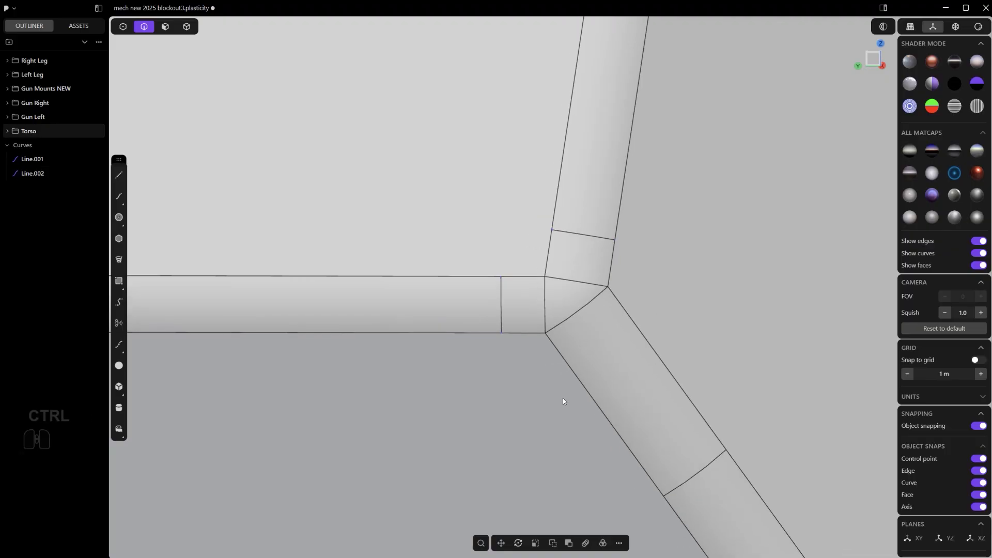
pyautogui.click(572, 370)
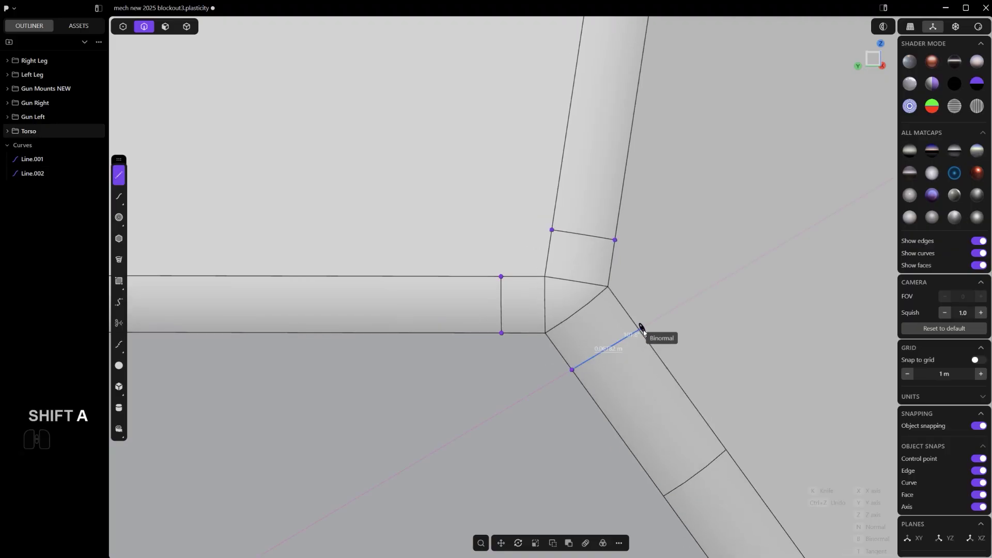
pyautogui.click(636, 325)
pyautogui.scroll(1, 638, 327)
# Imprint the line across the diagonal fillet onto the torso body using the Normal method.
pyautogui.hotkey('shift', 'q')
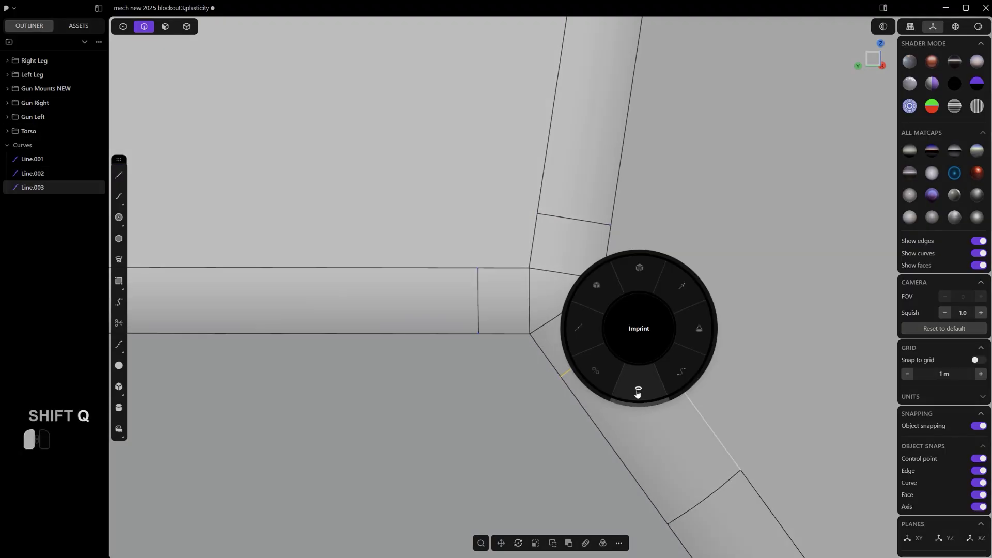
pyautogui.click(658, 325)
pyautogui.click(180, 472)
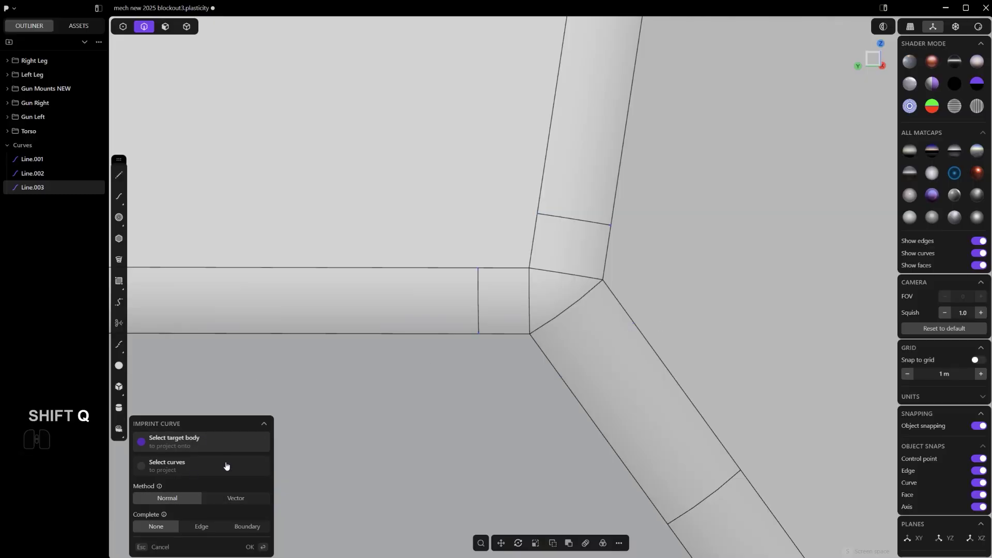
pyautogui.click(671, 317)
pyautogui.scroll(1, 583, 346)
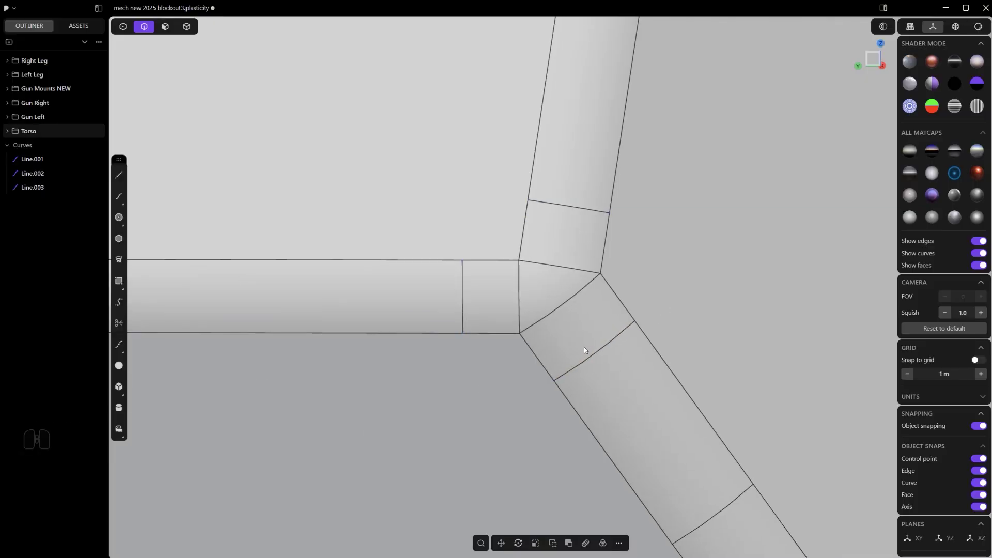
# Delete the triangular corner face and the three short fillet faces between it and the imprinted lines.
pyautogui.press('3')
pyautogui.click(575, 334)
pyautogui.keyDown('shift'); pyautogui.click(553, 289); pyautogui.keyUp('shift')
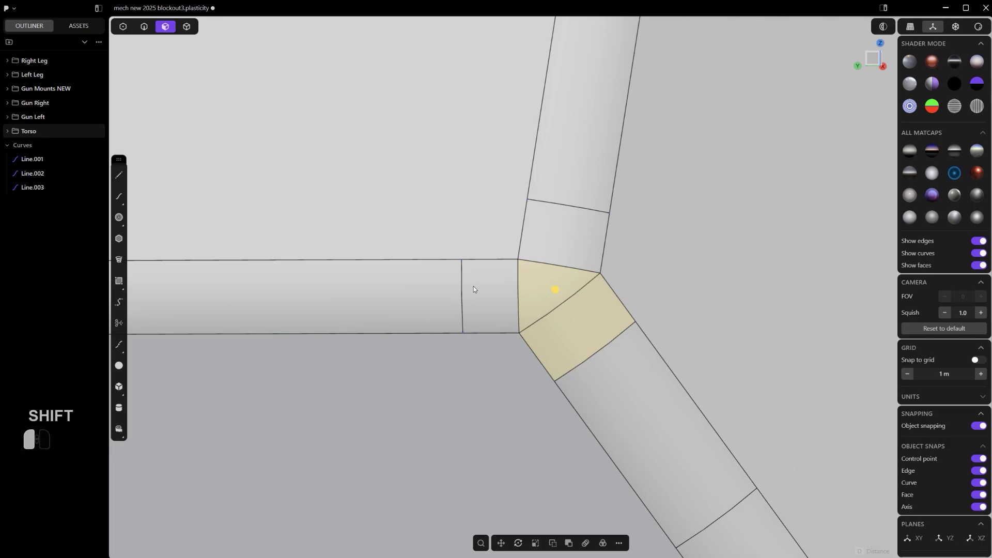
pyautogui.keyDown('shift'); pyautogui.click(471, 290); pyautogui.keyUp('shift')
pyautogui.keyDown('shift'); pyautogui.click(601, 225); pyautogui.keyUp('shift')
pyautogui.hotkey('shift', 'x')
# Delete the leftover construction lines across the upright and horizontal fillets.
pyautogui.moveTo(537, 315); pyautogui.dragTo(521, 270, button='middle')
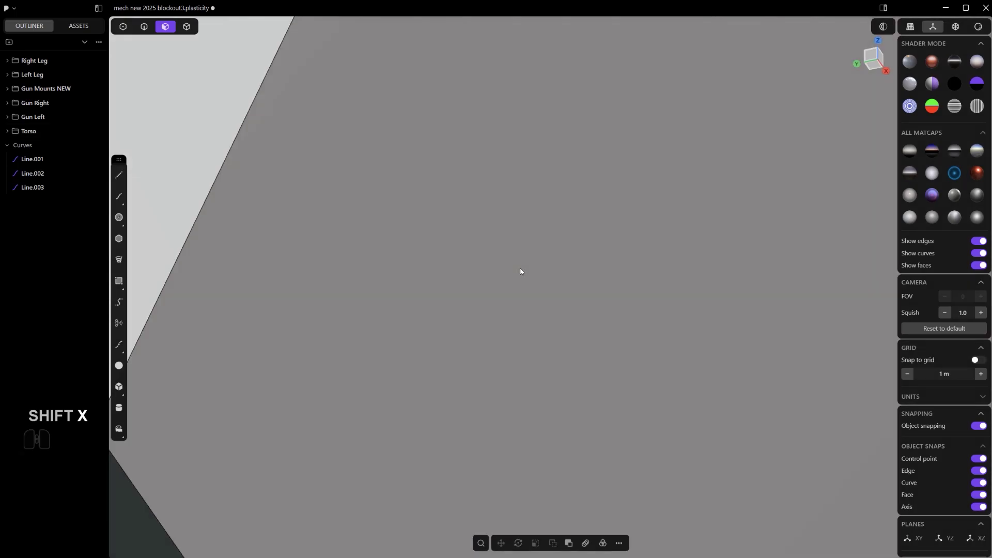
pyautogui.scroll(-4, 543, 280)
pyautogui.scroll(-5, 511, 232)
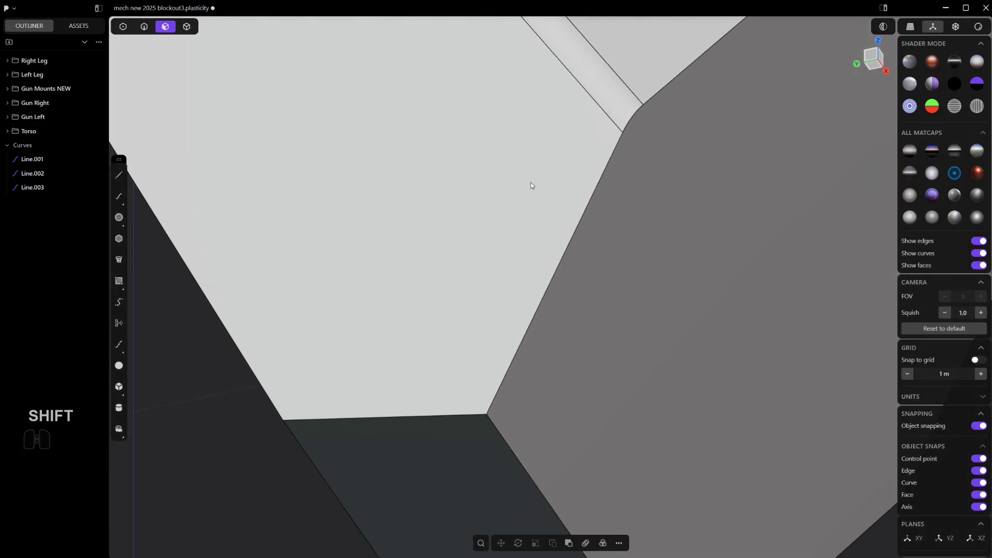
pyautogui.scroll(3, 513, 235)
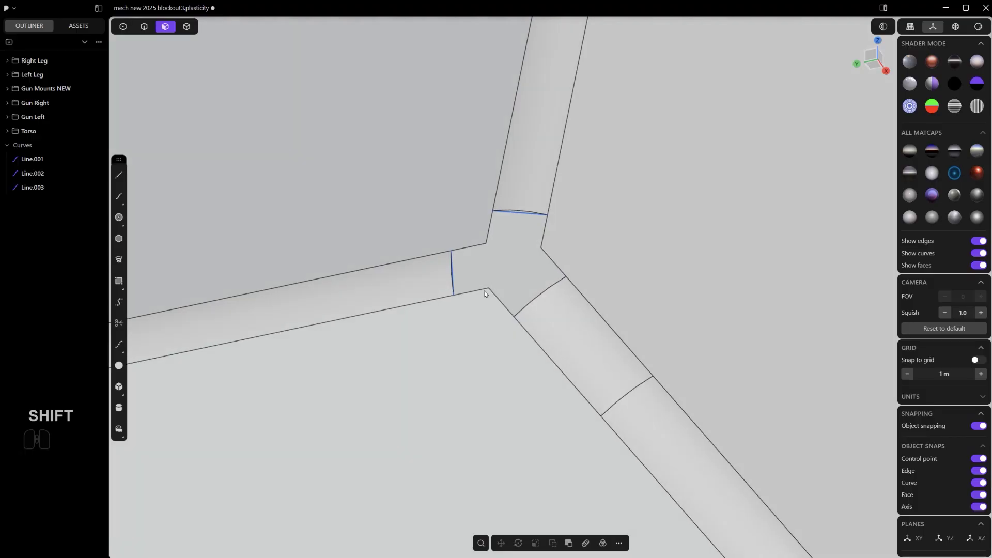
pyautogui.moveTo(488, 274); pyautogui.dragTo(500, 241, button='middle')
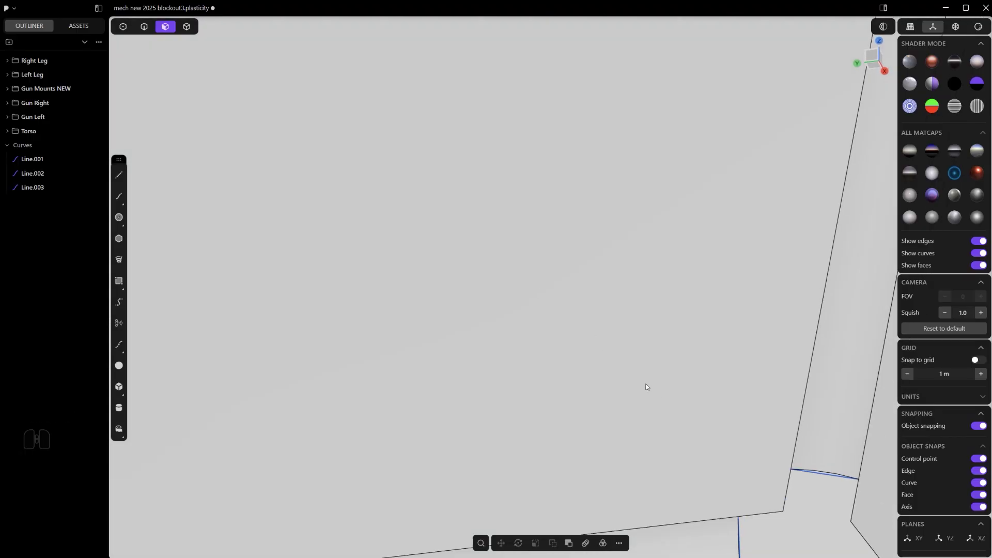
pyautogui.keyDown('shift'); pyautogui.moveTo(671, 388); pyautogui.dragTo(372, 87, button='middle'); pyautogui.keyUp('shift')
pyautogui.scroll(1, 373, 87)
pyautogui.click(445, 158)
pyautogui.press('x')
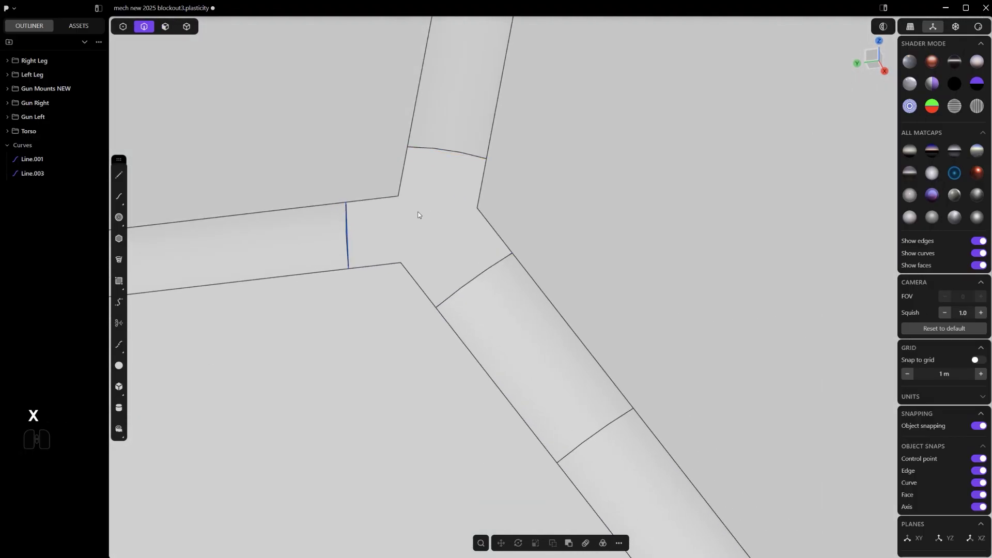
pyautogui.click(352, 235)
pyautogui.press('x')
# Try to patch the open corner hole from its full boundary edge loop.
pyautogui.scroll(1, 361, 232)
pyautogui.keyDown('shift'); pyautogui.moveTo(421, 216); pyautogui.dragTo(432, 263, button='middle'); pyautogui.keyUp('shift')
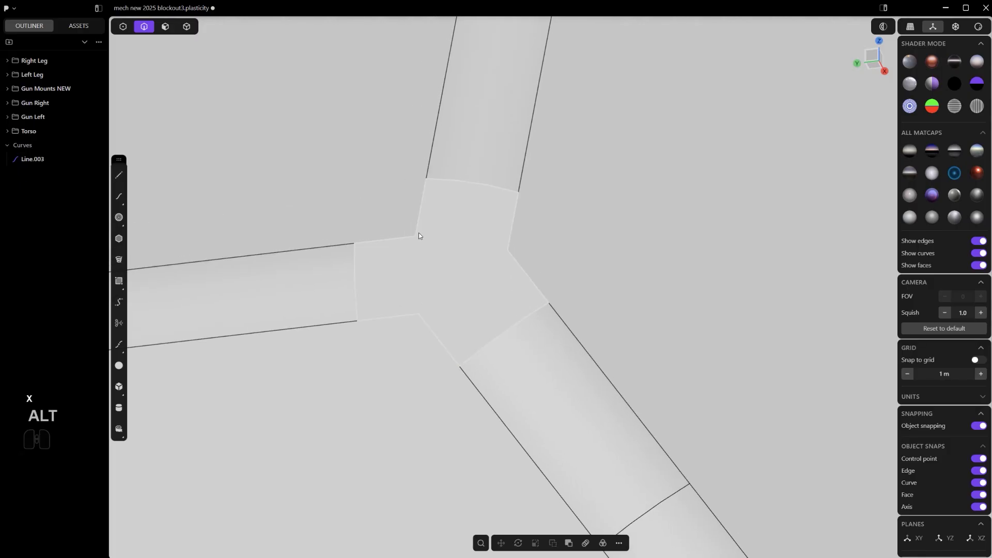
pyautogui.keyDown('alt'); pyautogui.click(418, 233); pyautogui.keyUp('alt')
pyautogui.hotkey('shift', 'f')
pyautogui.click(518, 439)
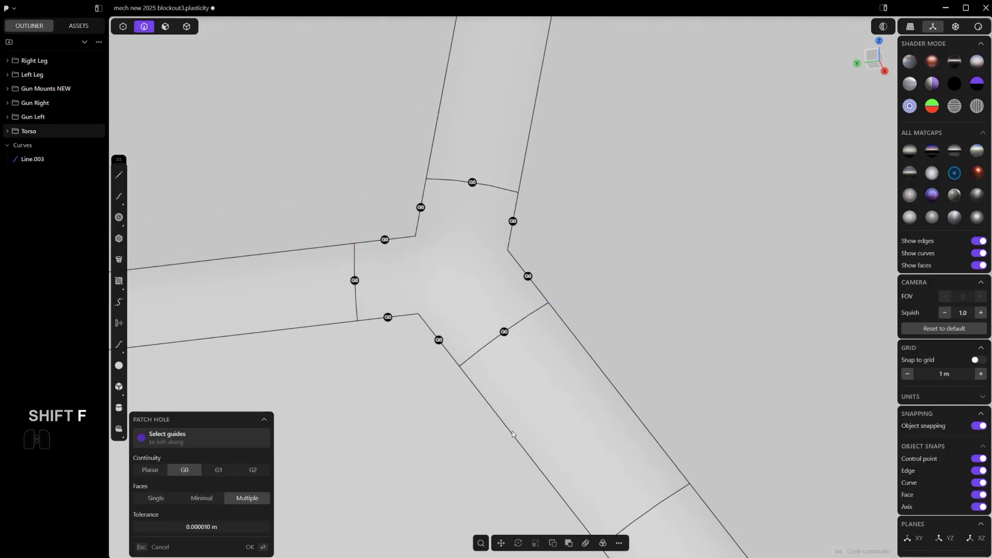
pyautogui.press('Tab')
pyautogui.rightClick(542, 340)
pyautogui.scroll(-2, 545, 333)
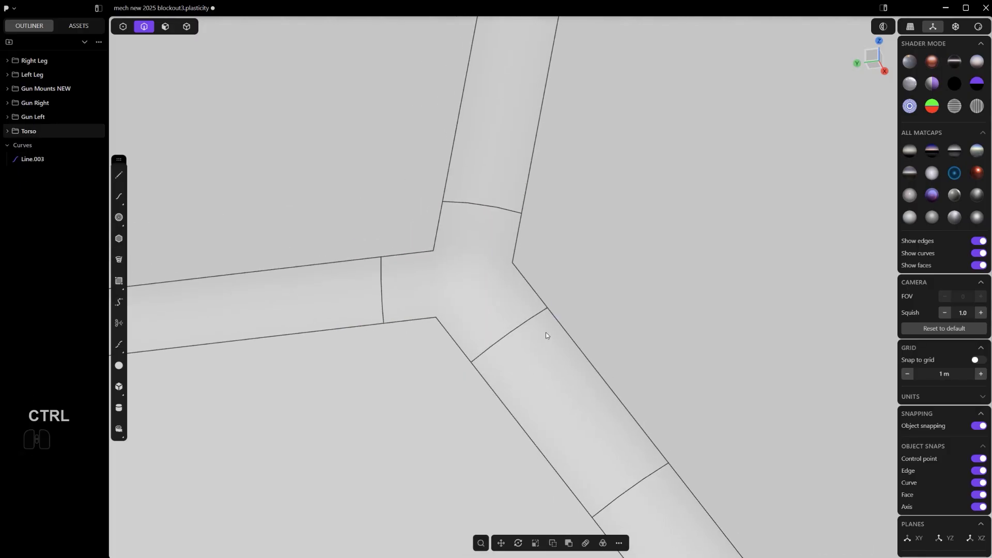
# Check the patched corner with edges hidden and undo the patch.
pyautogui.hotkey('ctrl', 'e')
pyautogui.moveTo(545, 312); pyautogui.dragTo(491, 294, button='middle')
pyautogui.hotkey('ctrl', 'z')
pyautogui.hotkey('ctrl', 'e')
# Bridge the upper edge of the horizontal fillet to the left edge of the upright fillet with a curve.
pyautogui.scroll(1, 488, 295)
pyautogui.keyDown('shift'); pyautogui.click(414, 287); pyautogui.keyUp('shift')
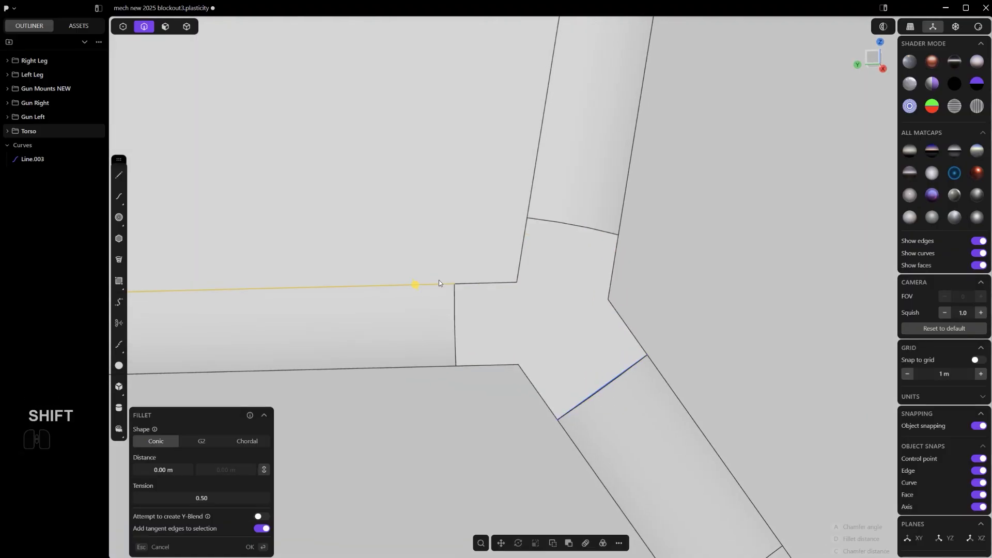
pyautogui.keyDown('shift'); pyautogui.click(532, 183); pyautogui.keyUp('shift')
pyautogui.hotkey('shift', 'q')
pyautogui.click(579, 384)
pyautogui.rightClick(571, 369)
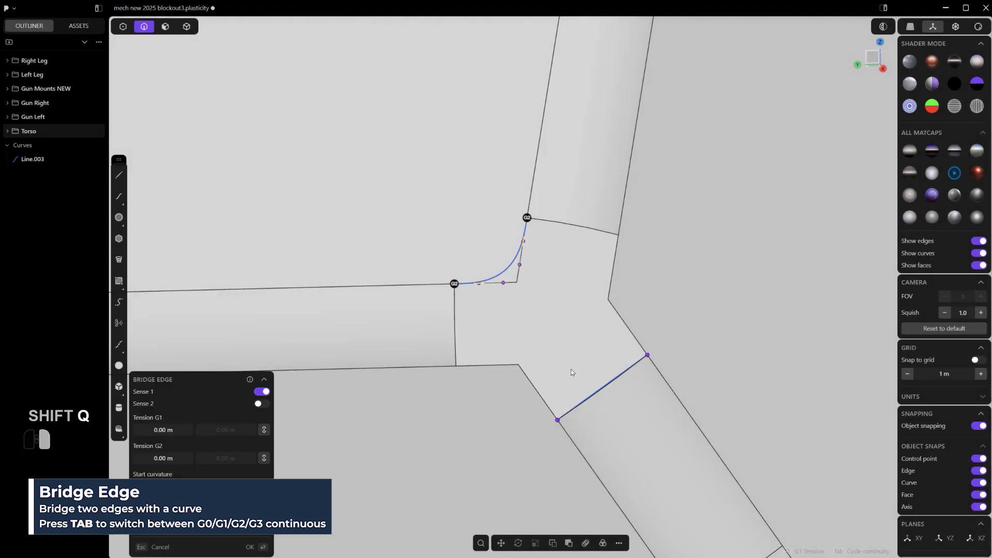
# Bridge the lower edge of the horizontal fillet to the left edge of the diagonal fillet with a curve.
pyautogui.keyDown('shift'); pyautogui.click(430, 368); pyautogui.keyUp('shift')
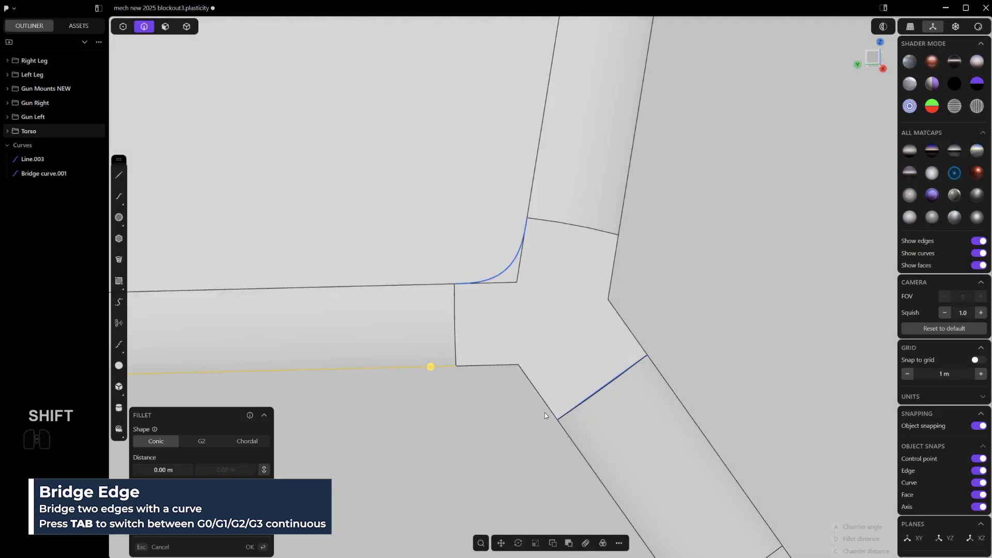
pyautogui.hotkey('shift', 'q')
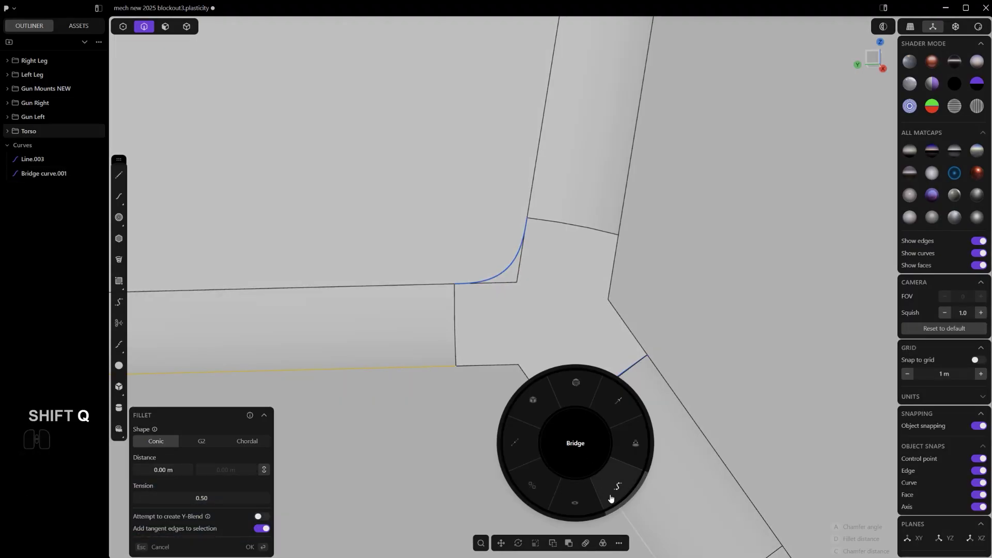
pyautogui.click(611, 499)
pyautogui.rightClick(606, 287)
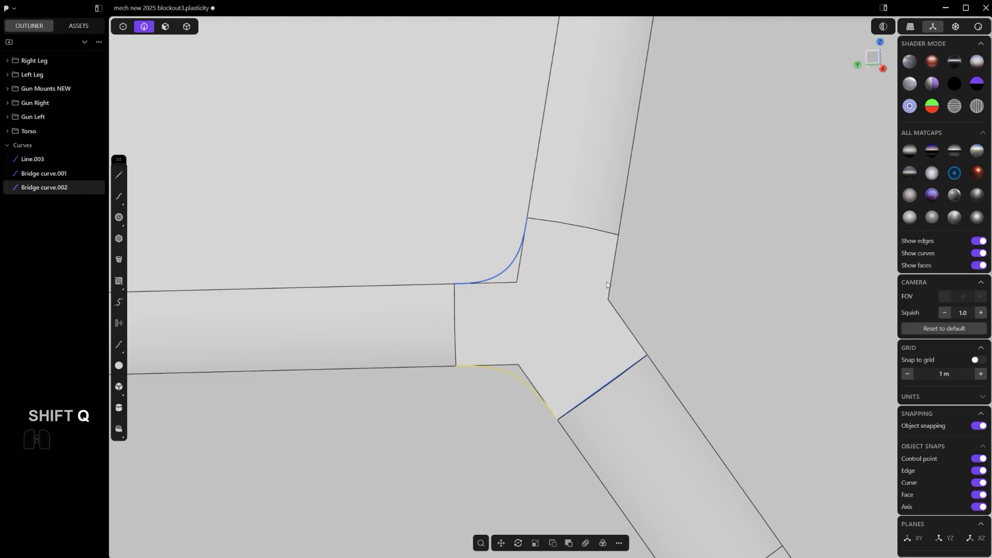
# Bridge the right edges of the upright and diagonal fillets with a curve.
pyautogui.click(627, 192)
pyautogui.keyDown('shift'); pyautogui.click(679, 403); pyautogui.keyUp('shift')
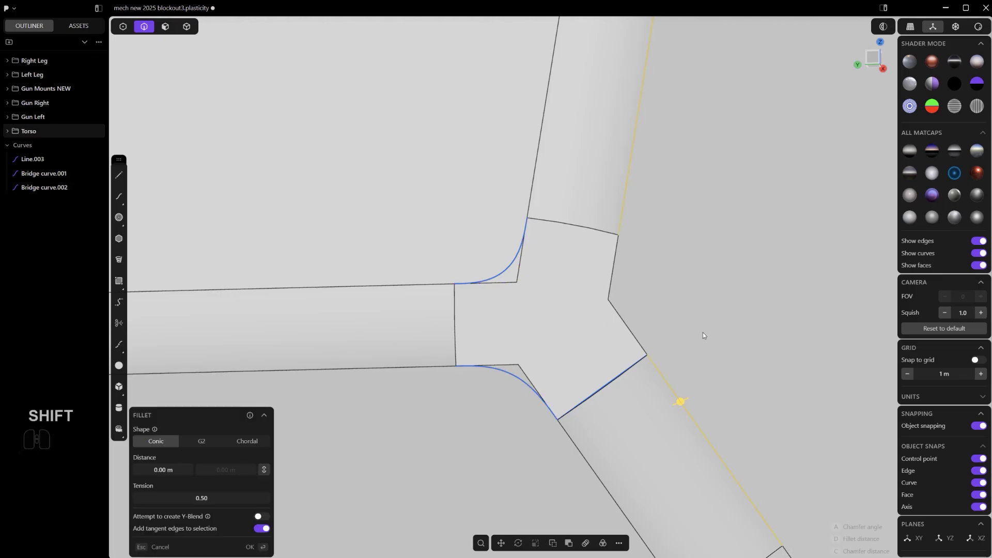
pyautogui.hotkey('shift', 'q')
pyautogui.click(749, 373)
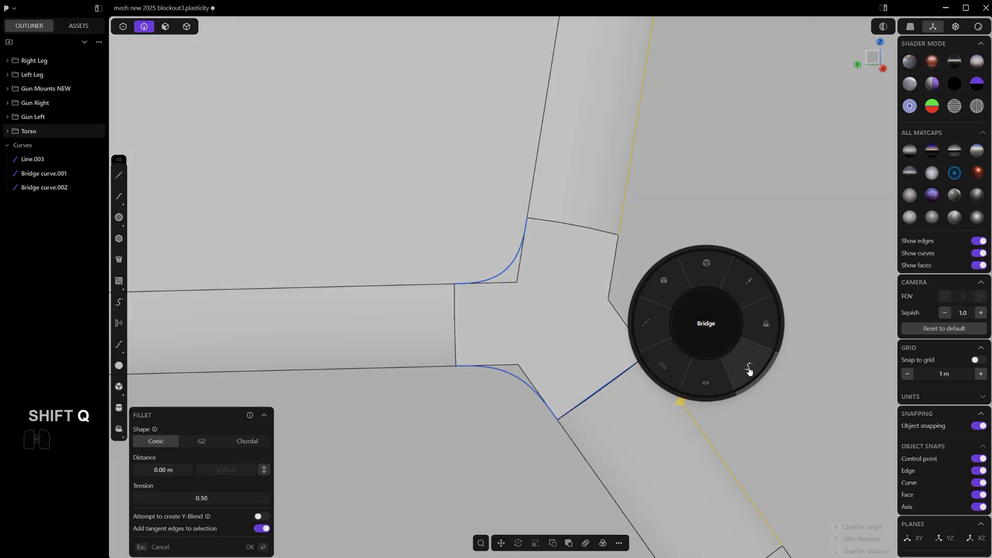
pyautogui.scroll(2, 722, 336)
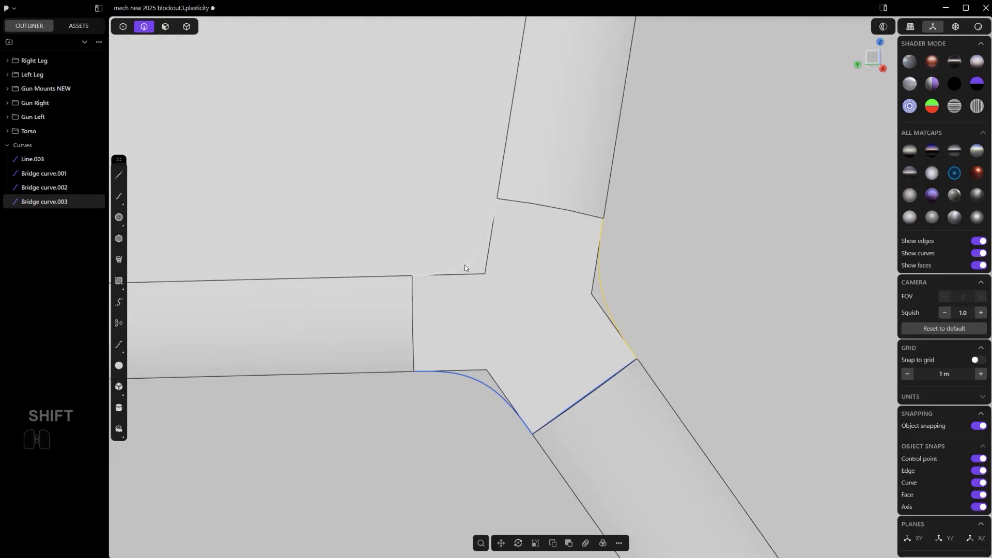
# Imprint the three bridge curves around the corner hole onto the torso body.
pyautogui.keyDown('shift'); pyautogui.click(464, 266); pyautogui.keyUp('shift')
pyautogui.keyDown('shift'); pyautogui.click(484, 383); pyautogui.keyUp('shift')
pyautogui.hotkey('shift', 'q')
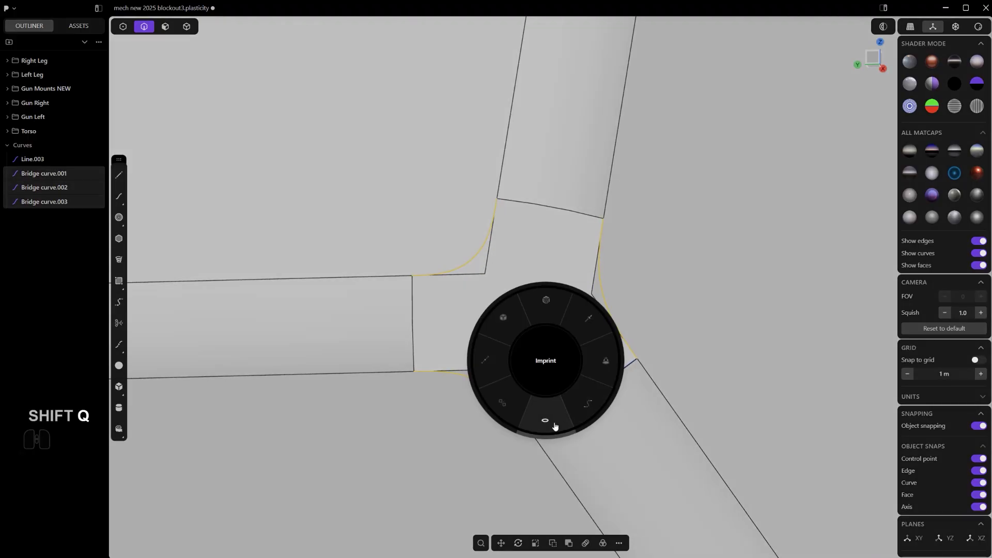
pyautogui.click(554, 426)
pyautogui.click(719, 253)
# Delete the three sliver faces between the imprinted bridge curves and the corner hole.
pyautogui.scroll(1, 609, 289)
pyautogui.press('3')
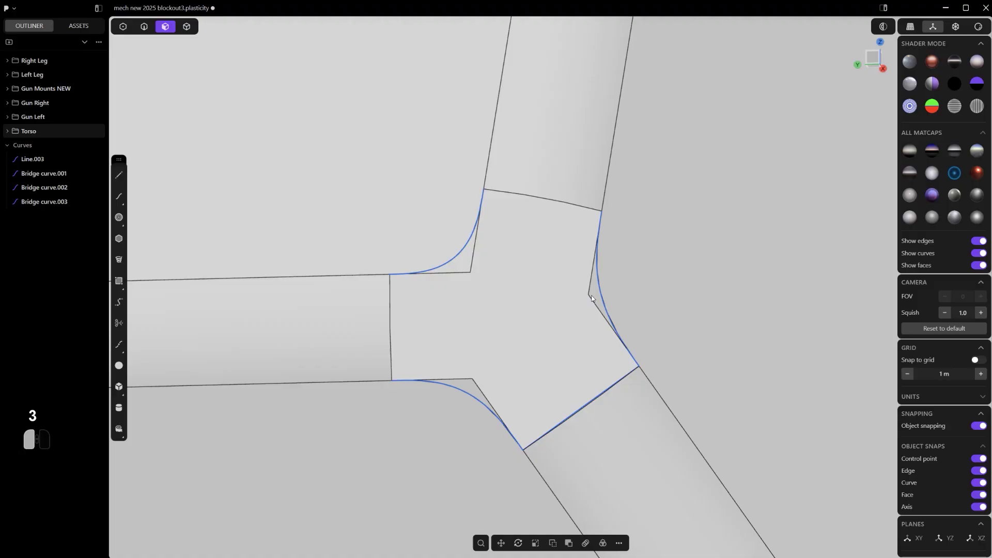
pyautogui.click(591, 295)
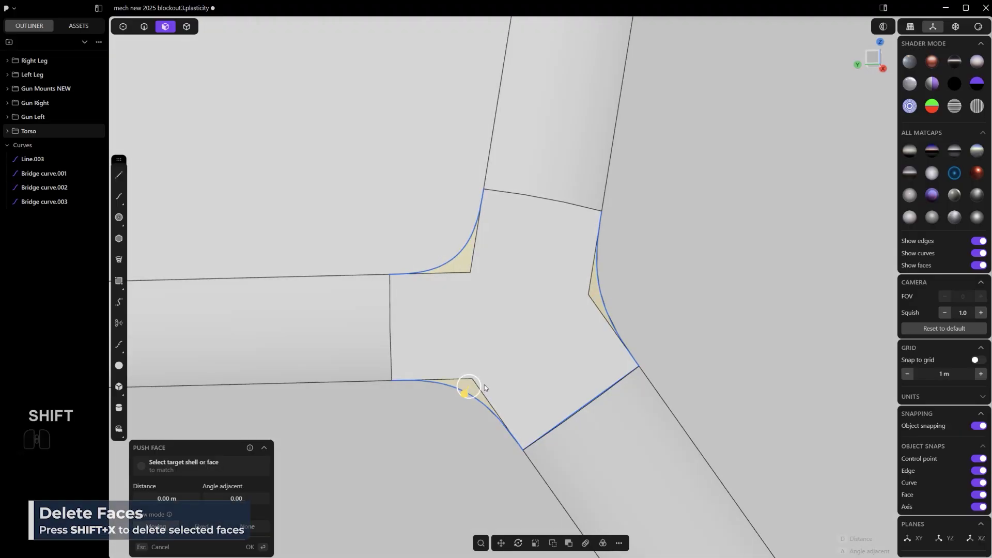
pyautogui.hotkey('shift', 'x')
pyautogui.scroll(-1, 584, 326)
# Delete all remaining construction curves, including the diagonal line and the three bridge curves.
pyautogui.press('2')
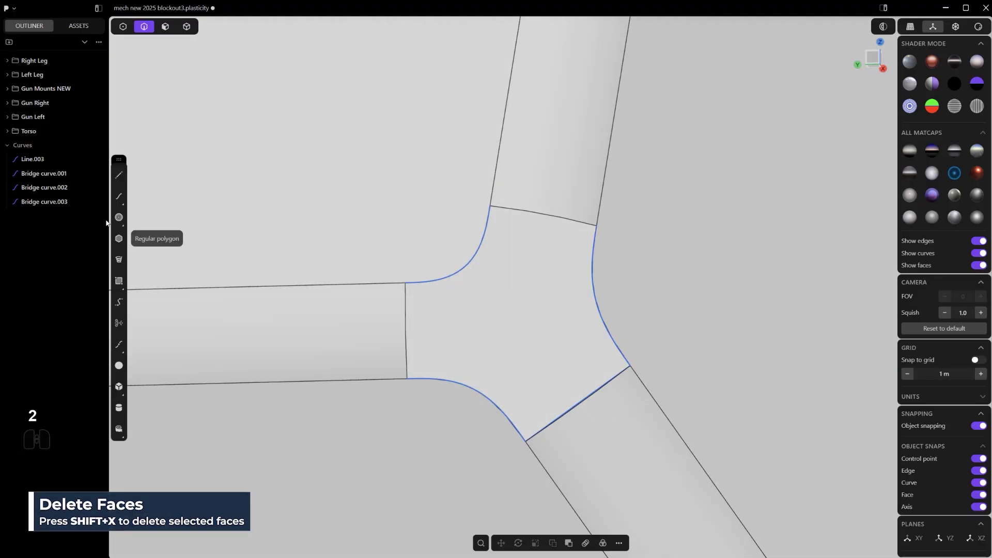
pyautogui.click(35, 151)
pyautogui.press('x')
pyautogui.scroll(-1, 583, 349)
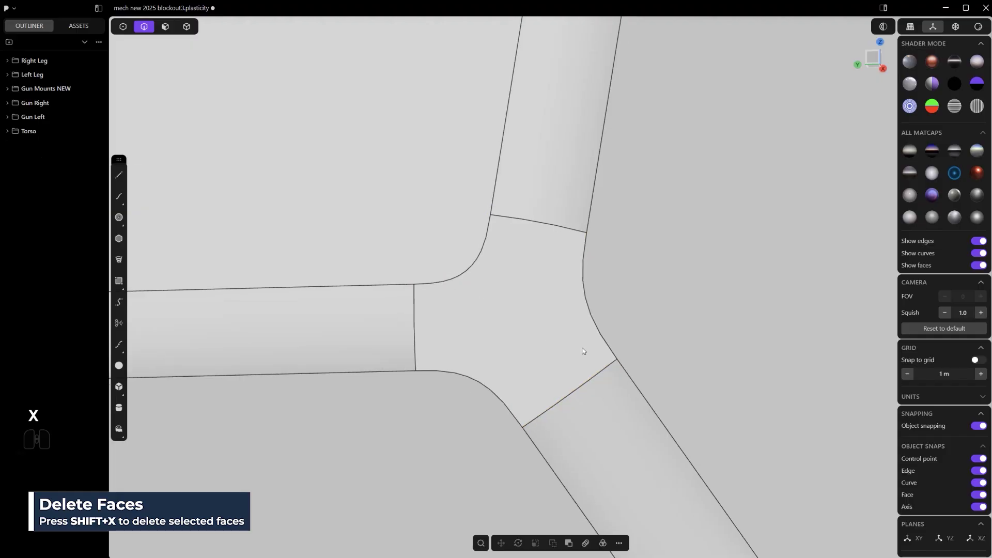
# Patch the rounded corner hole from its surrounding edge loop, trying G1 and further continuity options.
pyautogui.press('2')
pyautogui.keyDown('alt'); pyautogui.click(599, 307); pyautogui.keyUp('alt')
pyautogui.scroll(-2, 593, 279)
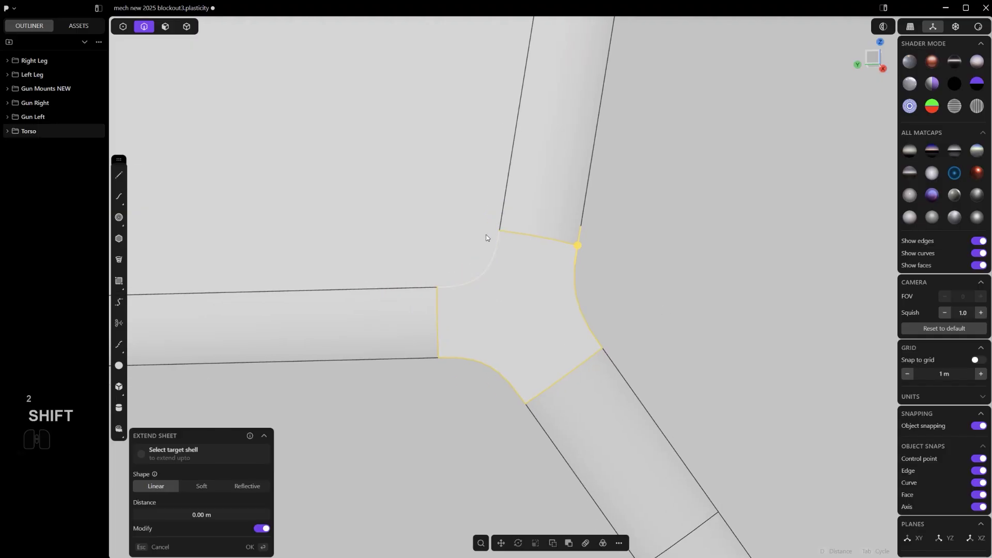
pyautogui.keyDown('shift'); pyautogui.click(445, 282); pyautogui.keyUp('shift')
pyautogui.scroll(1, 481, 293)
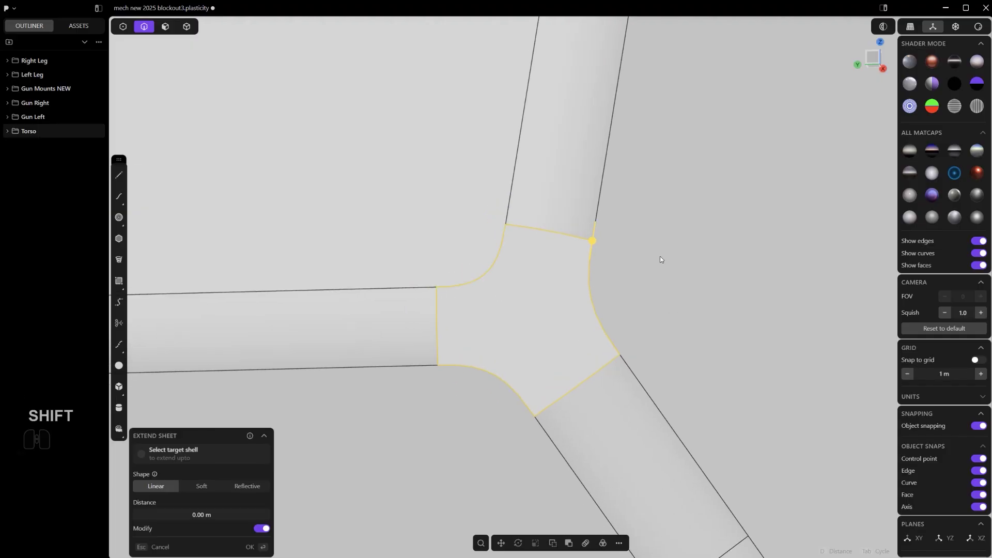
pyautogui.rightClick(673, 259)
pyautogui.click(671, 409)
pyautogui.press('Tab')
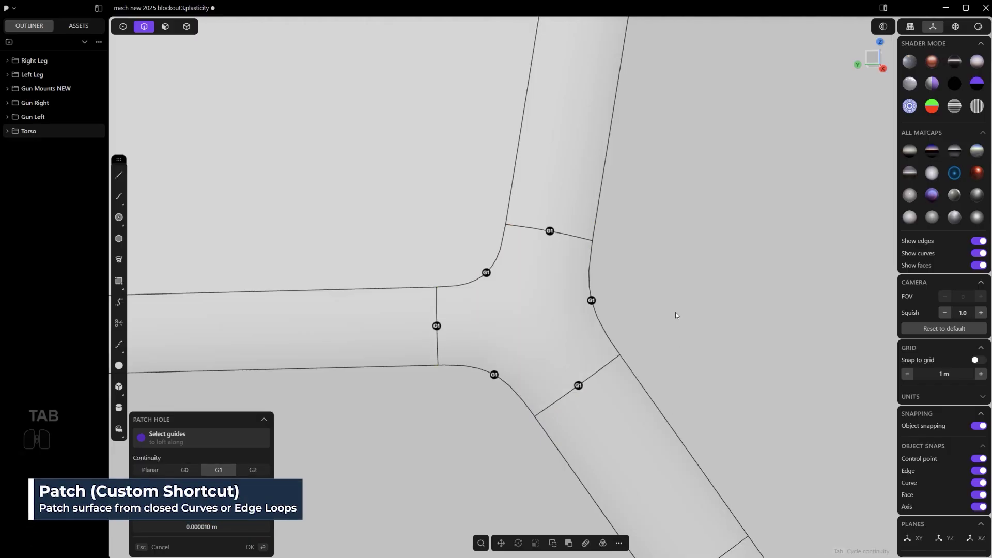
pyautogui.press('Tab')
pyautogui.press('Tab')
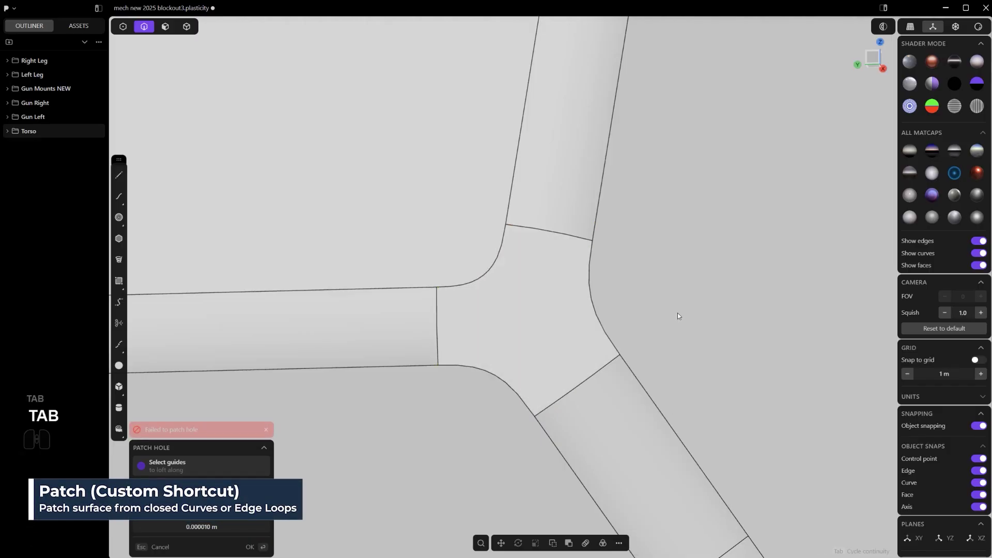
# Inspect the shading of the patched corner with edges hidden, and show the edges again.
pyautogui.scroll(-4, 678, 315)
pyautogui.moveTo(664, 314)
pyautogui.keyDown('shift'); pyautogui.mouseDown(button='middle')
pyautogui.moveTo(565, 219)
pyautogui.moveTo(604, 287)
pyautogui.moveTo(603, 349)
pyautogui.moveTo(580, 299)
pyautogui.moveTo(602, 401)
pyautogui.moveTo(582, 381)
pyautogui.moveTo(559, 303)
pyautogui.mouseUp(button='middle'); pyautogui.keyUp('shift')
pyautogui.hotkey('ctrl', 'e')
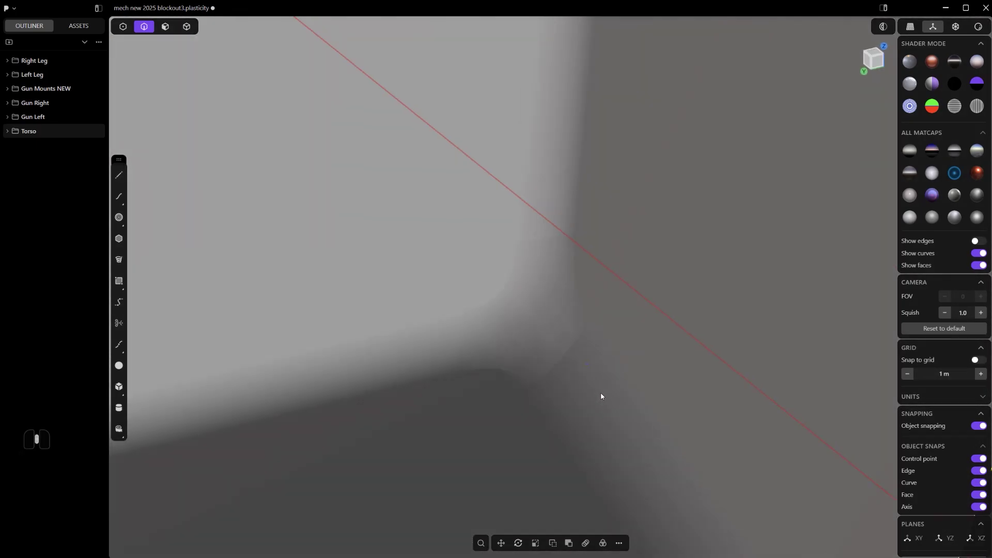
pyautogui.moveTo(600, 396); pyautogui.dragTo(572, 236, button='middle')
pyautogui.hotkey('ctrl', 'e')
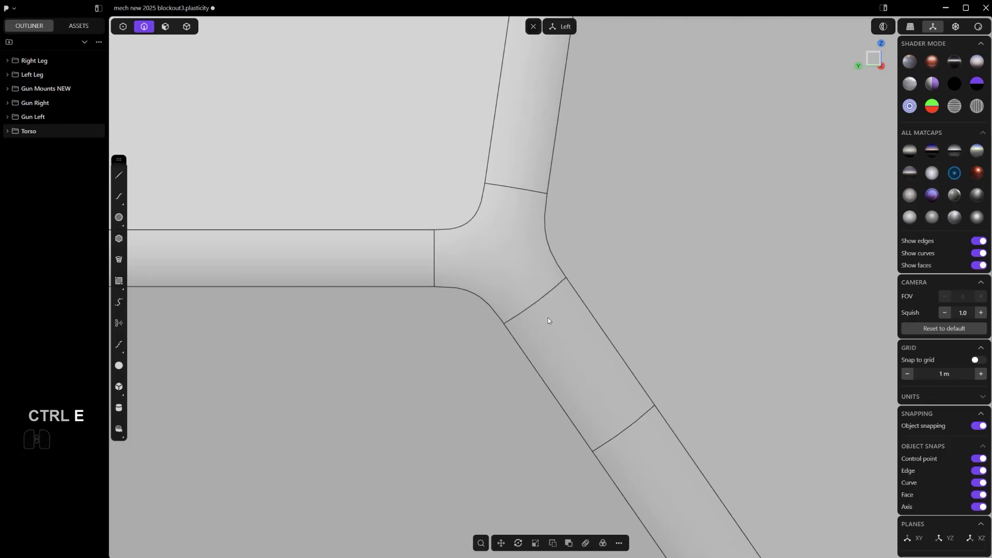
# Delete the short fillet face below the corner and the corner patch face from the torso.
pyautogui.press('3')
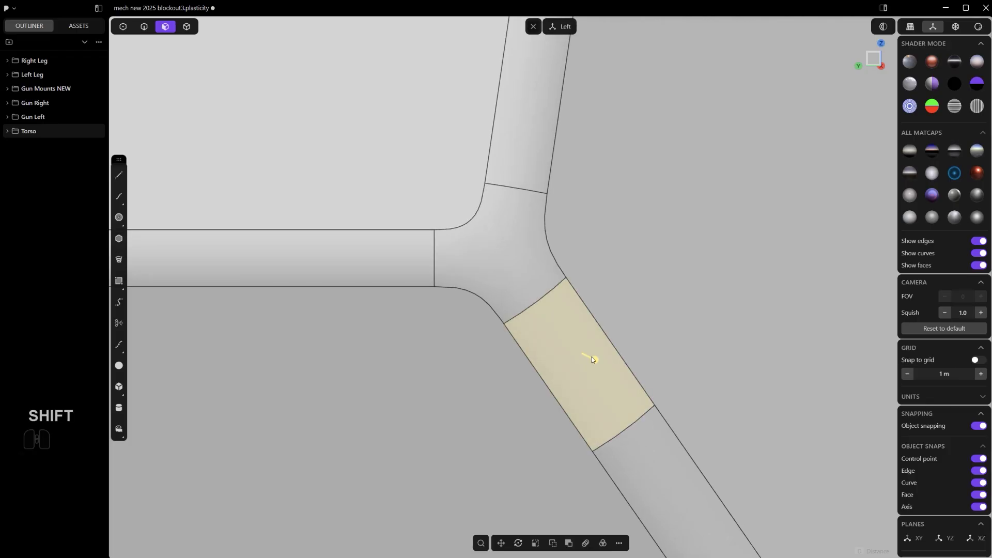
pyautogui.hotkey('shift', 'x')
pyautogui.moveTo(599, 363)
pyautogui.mouseDown(button='middle')
pyautogui.moveTo(583, 267)
pyautogui.moveTo(549, 302)
pyautogui.mouseUp(button='middle')
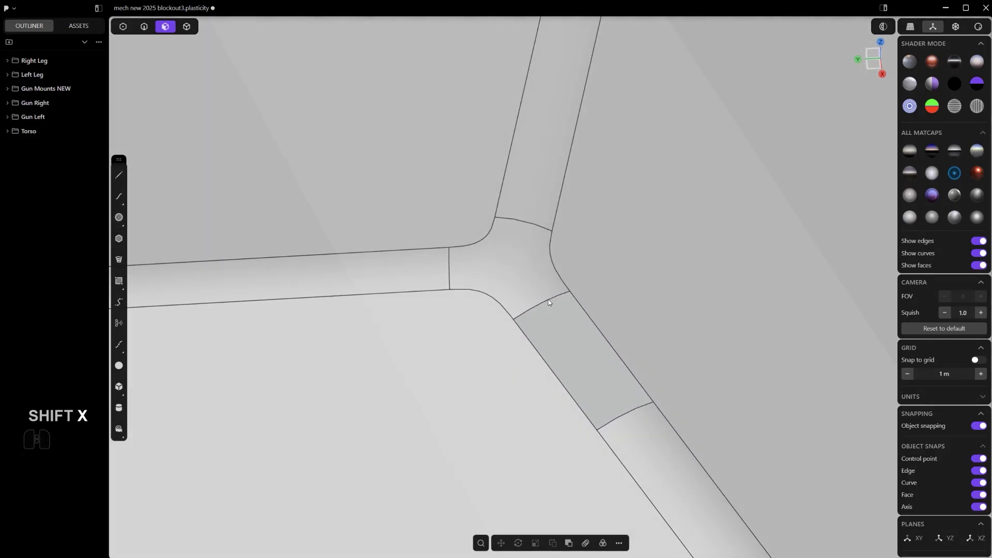
pyautogui.press('3')
pyautogui.click(540, 293)
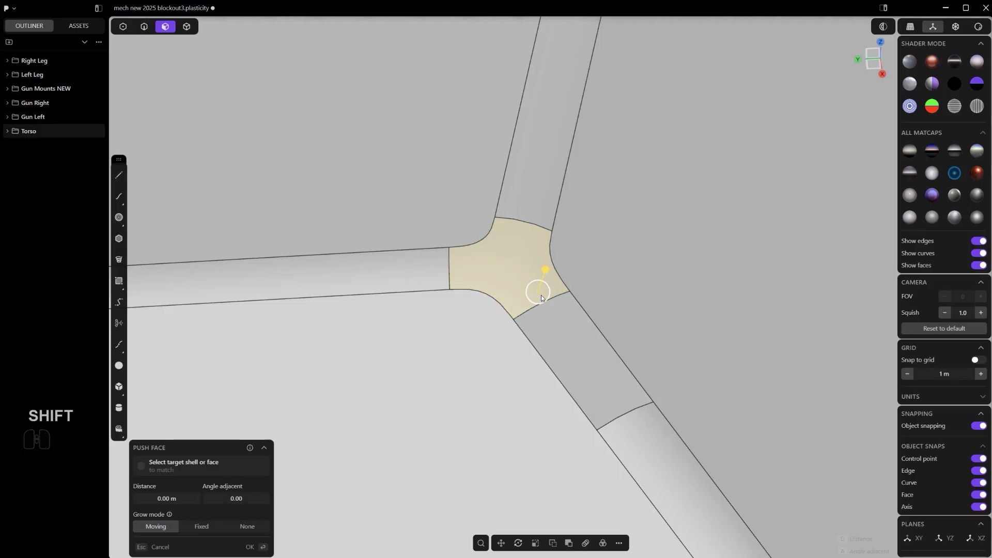
pyautogui.hotkey('shift', 'x')
# Try to patch the enlarged corner hole from a duplicated curve of its boundary edge loop.
pyautogui.press('2')
pyautogui.keyDown('alt'); pyautogui.click(615, 332); pyautogui.keyUp('alt')
pyautogui.hotkey('shift', 'd')
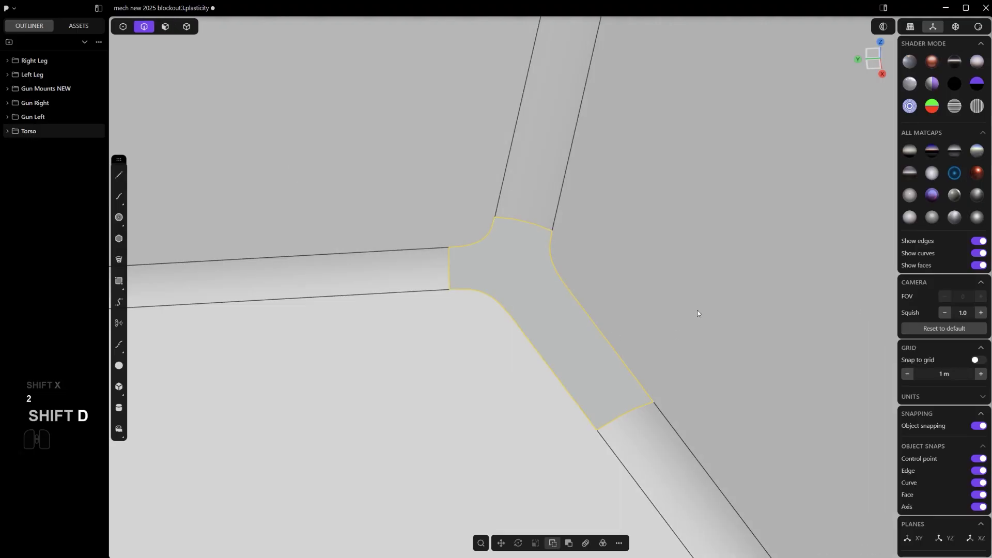
pyautogui.hotkey('shift', 'f')
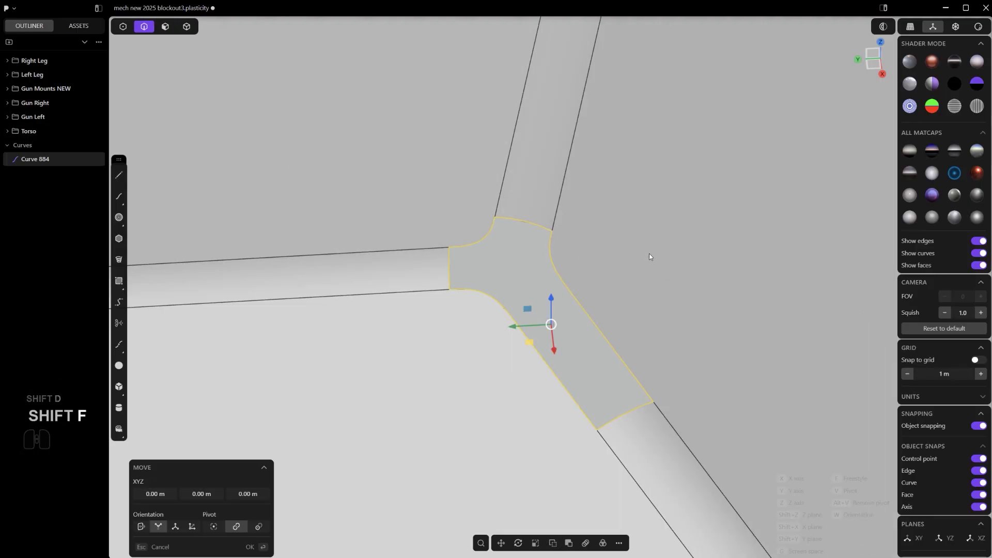
pyautogui.hotkey('shift', 'f')
pyautogui.click(643, 408)
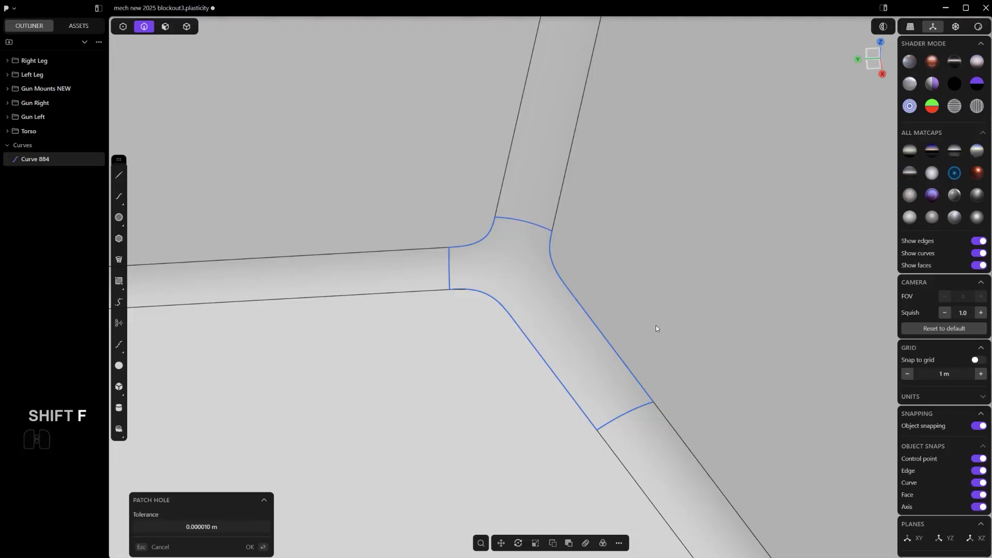
pyautogui.press('Tab')
pyautogui.hotkey('ctrl', 'z')
pyautogui.press('x')
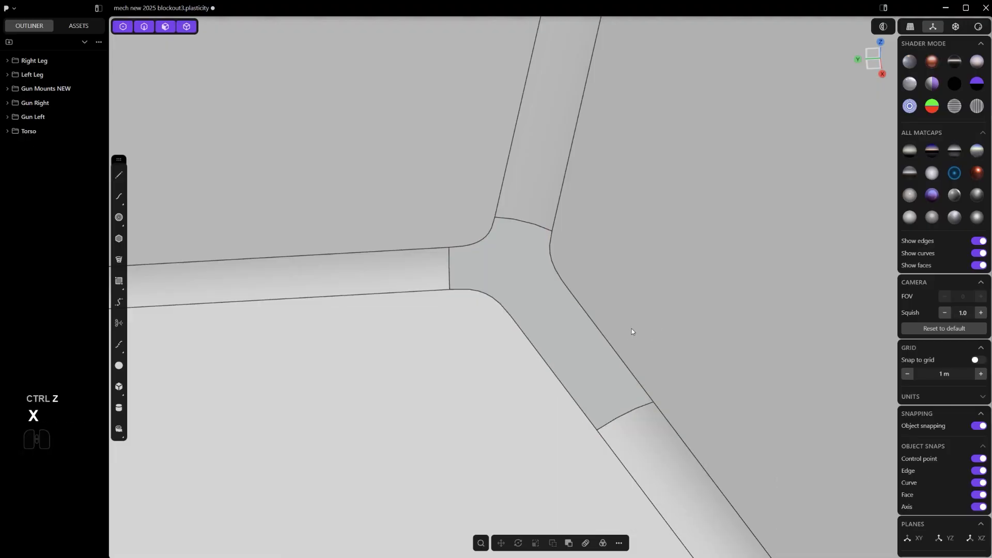
# Patch the enlarged corner hole from its surrounding edge loop with G1 continuity and multiple faces, and hide the edges to view the shading.
pyautogui.press('2')
pyautogui.click(611, 345)
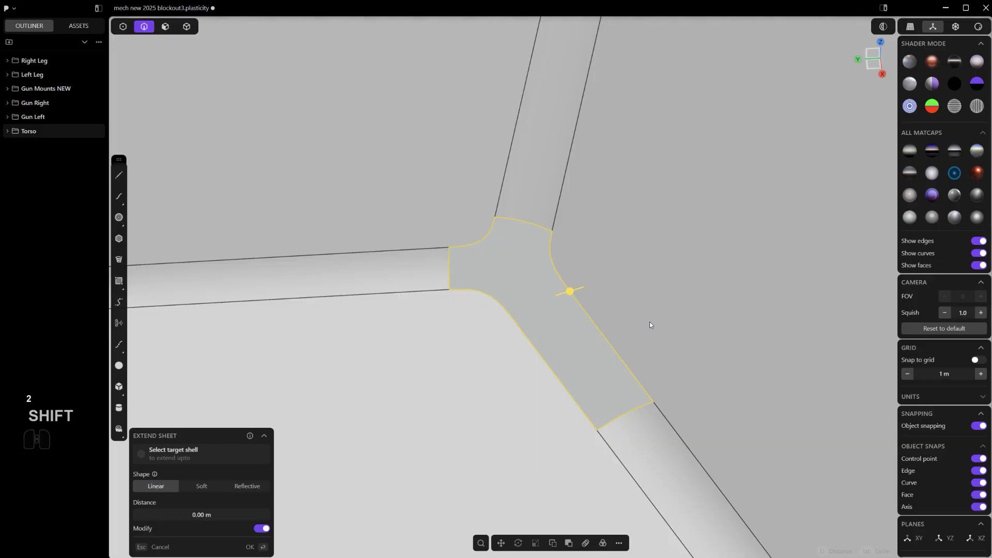
pyautogui.hotkey('shift', 'f')
pyautogui.click(661, 439)
pyautogui.press('Tab')
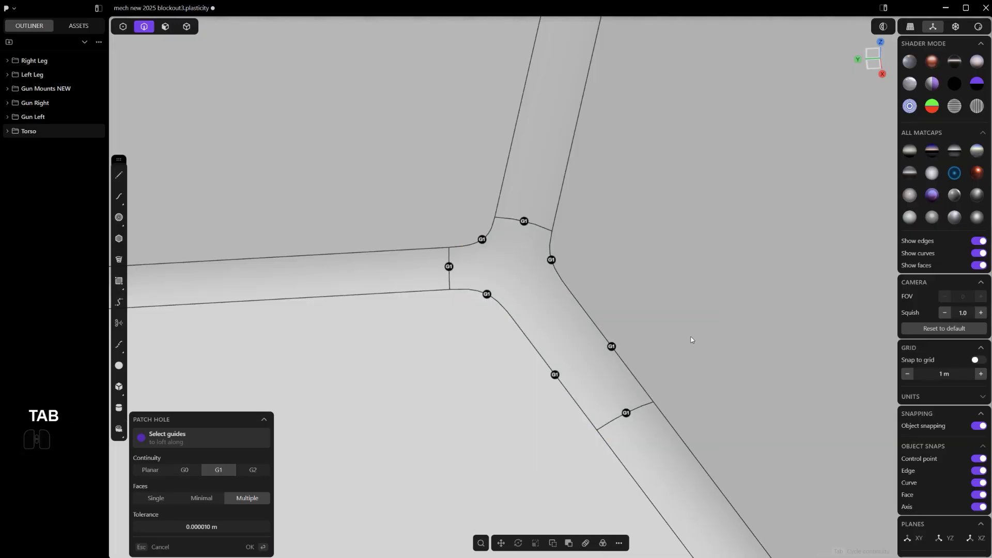
pyautogui.rightClick(683, 316)
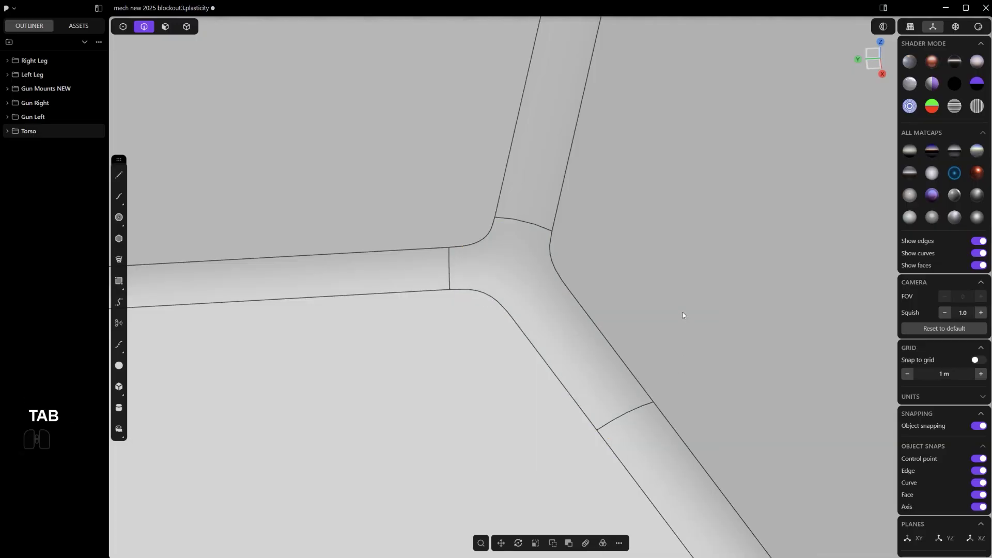
pyautogui.hotkey('ctrl', 'e')
pyautogui.moveTo(661, 301)
pyautogui.mouseDown(button='middle')
pyautogui.moveTo(629, 304)
pyautogui.moveTo(629, 414)
pyautogui.moveTo(560, 339)
pyautogui.moveTo(588, 332)
pyautogui.moveTo(608, 354)
pyautogui.moveTo(637, 462)
pyautogui.mouseUp(button='middle')
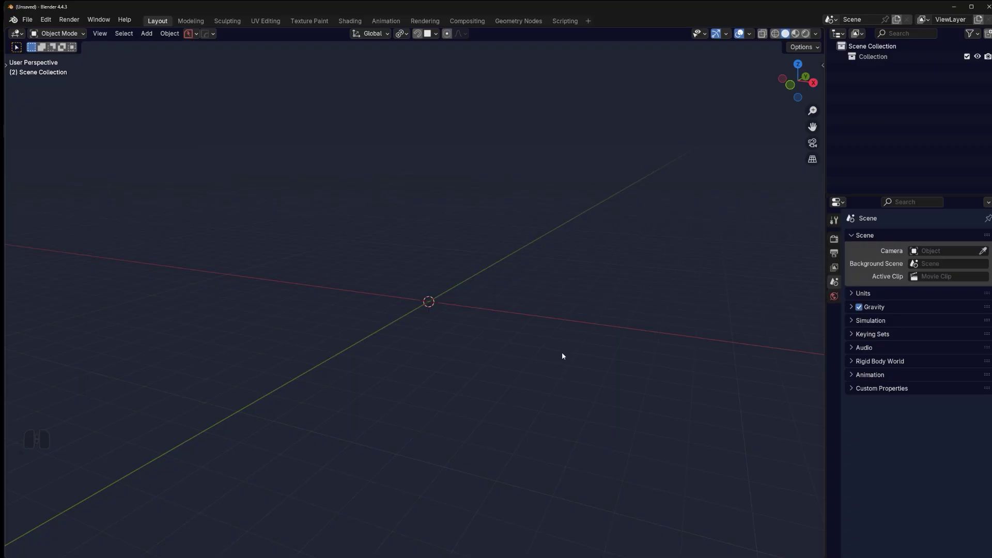
# In Blender, connect to the Plasticity server at localhost:8980 and load the mech file with live link enabled.
pyautogui.press('n')
pyautogui.click(819, 502)
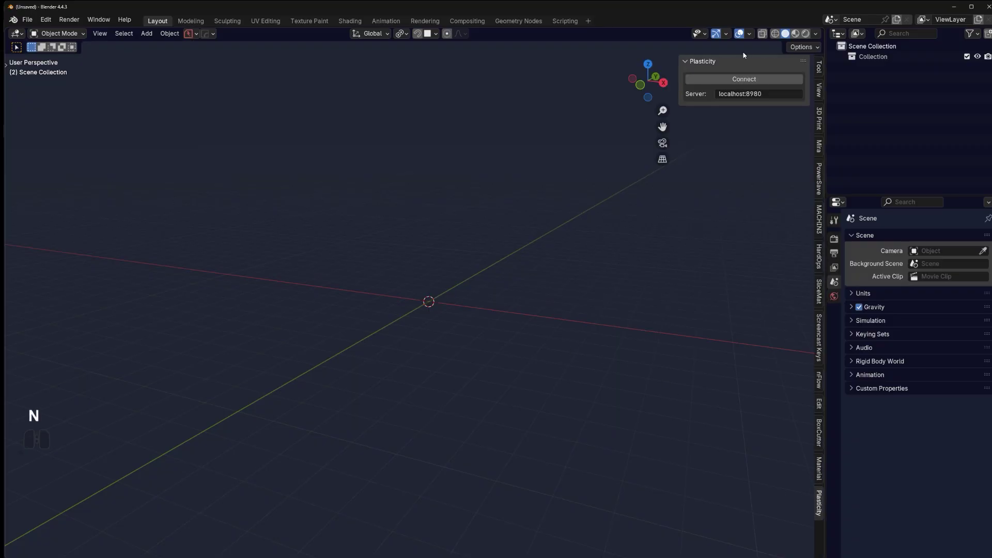
pyautogui.click(744, 79)
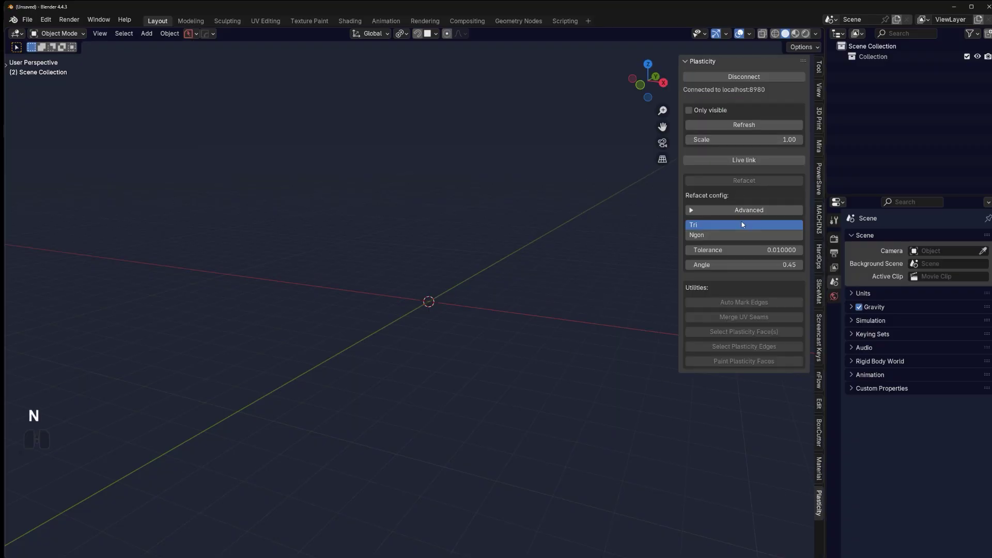
pyautogui.click(744, 138)
# Select the torso solid and examine its mesh topology and shading around the patched side corner.
pyautogui.moveTo(427, 323); pyautogui.dragTo(455, 318, button='middle')
pyautogui.scroll(8, 467, 320)
pyautogui.click(400, 364)
pyautogui.press('Tab')
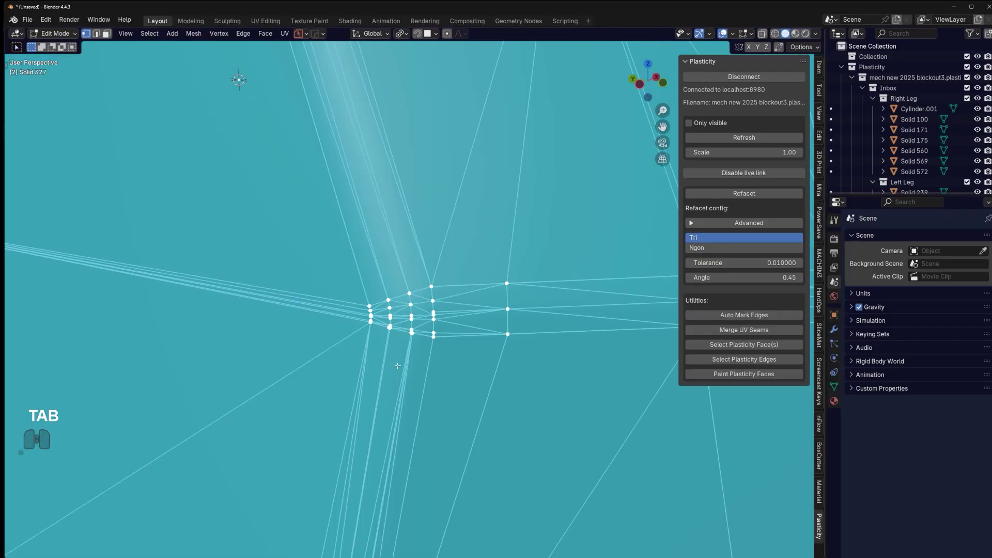
pyautogui.moveTo(467, 361); pyautogui.dragTo(464, 304, button='middle')
pyautogui.press('Tab')
pyautogui.keyDown('shift'); pyautogui.moveTo(532, 249); pyautogui.dragTo(510, 266, button='middle'); pyautogui.keyUp('shift')
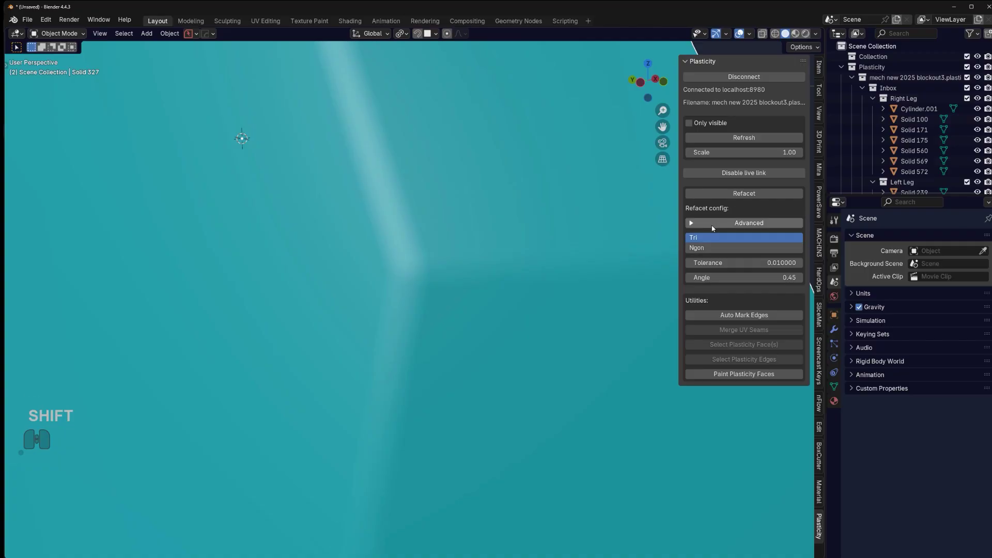
# Configure the advanced refacet options for Ngon output, with edge chord tolerance and face plane tolerance both set to 0.001.
pyautogui.click(703, 249)
pyautogui.click(704, 224)
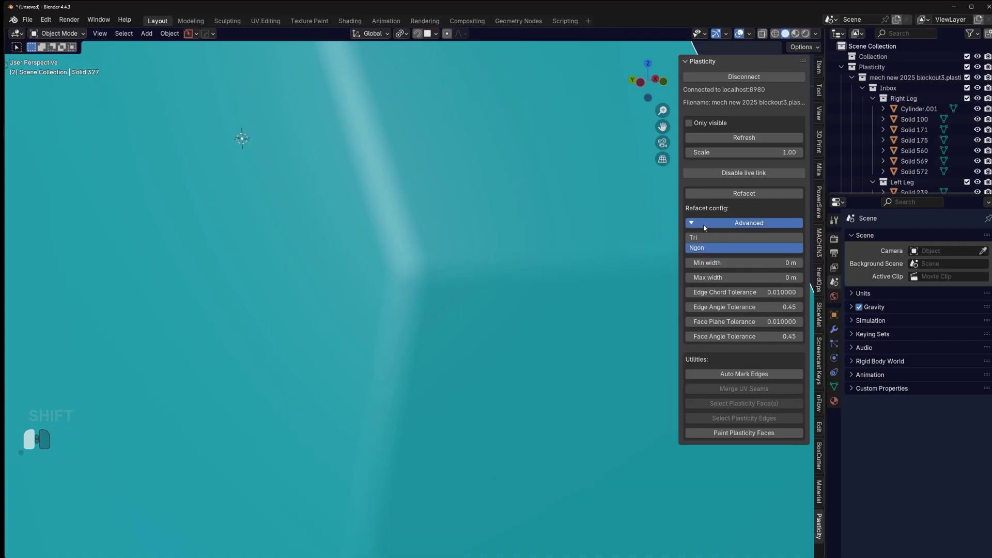
pyautogui.click(756, 292)
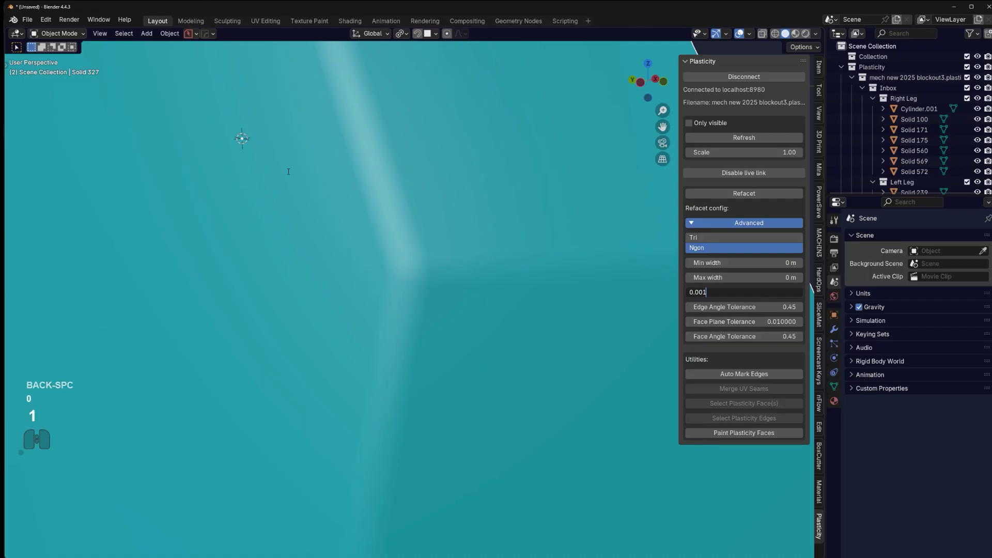
pyautogui.write('0.001')
pyautogui.click(745, 322)
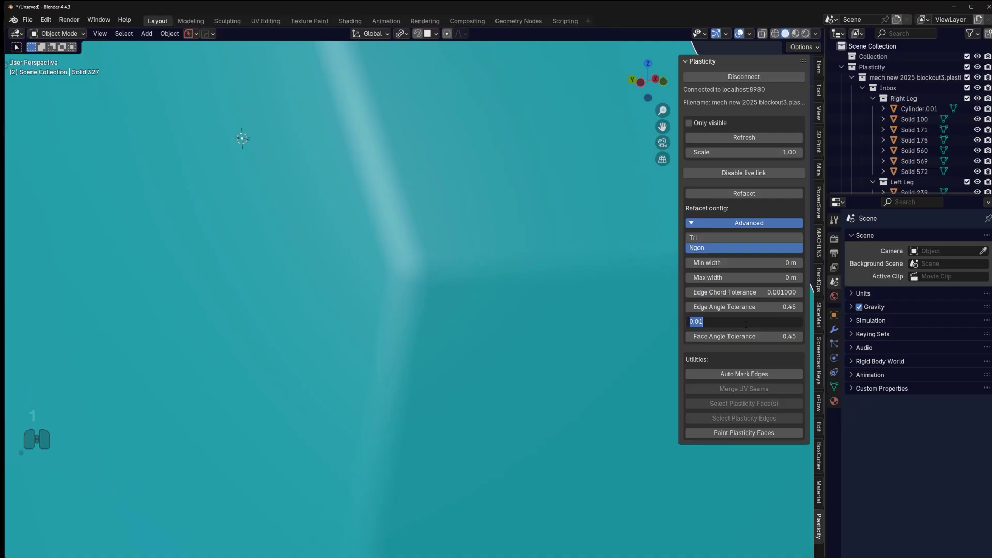
pyautogui.write('01')
# Set the refacet edge angle tolerance and face angle tolerance both to 0.15.
pyautogui.click(728, 306)
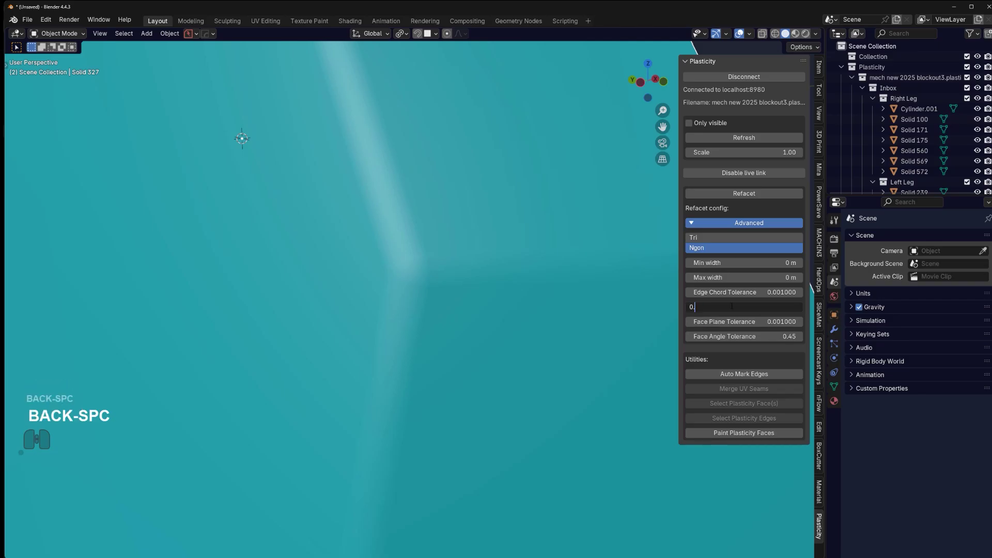
pyautogui.click(740, 336)
pyautogui.press('BackSpace')
pyautogui.write('15')
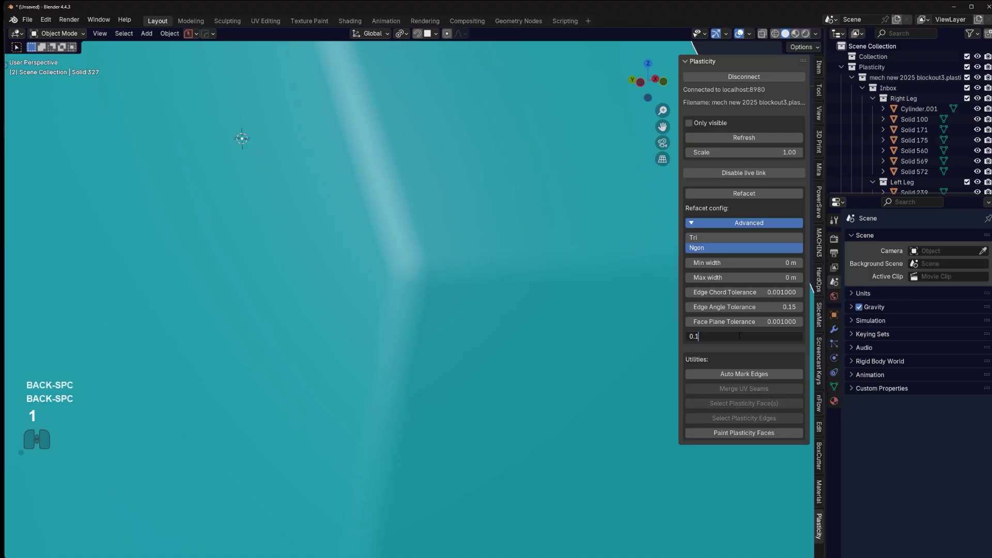
pyautogui.press('Return')
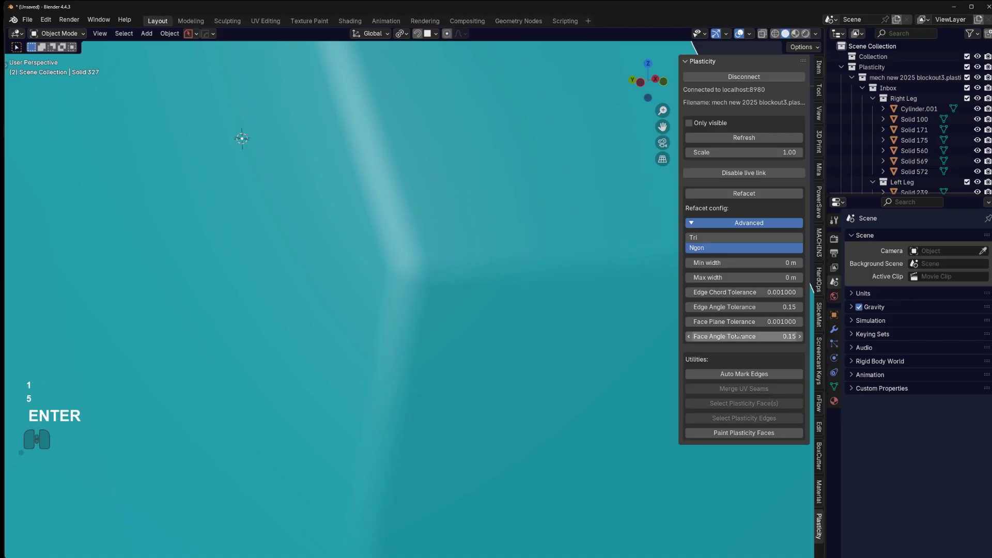
# Refacet the torso solid and check the new mesh topology and shading around the side corner.
pyautogui.click(733, 198)
pyautogui.press('Tab')
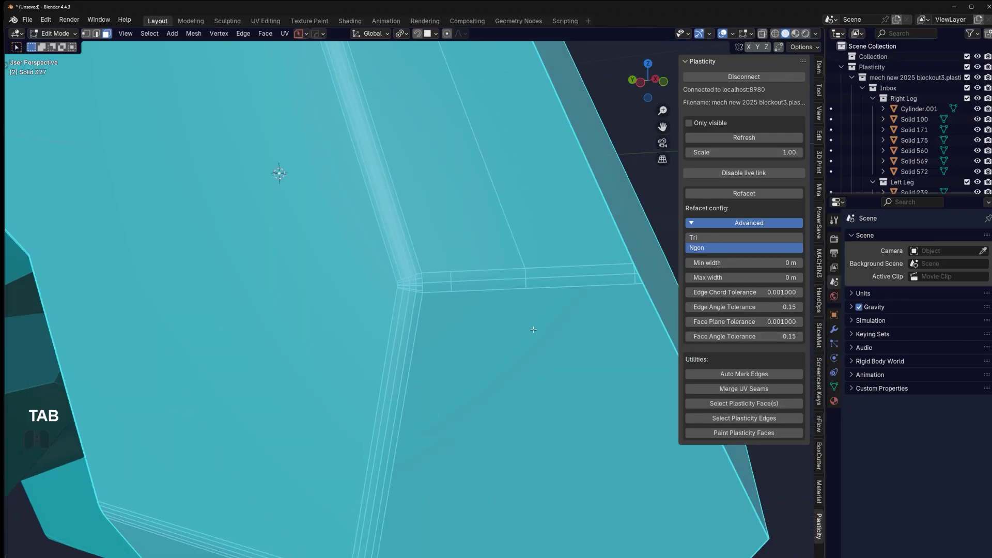
pyautogui.scroll(1, 448, 318)
pyautogui.press('Tab')
pyautogui.moveTo(464, 203); pyautogui.dragTo(495, 212, button='middle')
pyautogui.scroll(-2, 483, 274)
# Switch back to Plasticity and duplicate the two connected sharp edges along the torso's front face in place as a curve.
pyautogui.hotkey('alt', 'Tab')
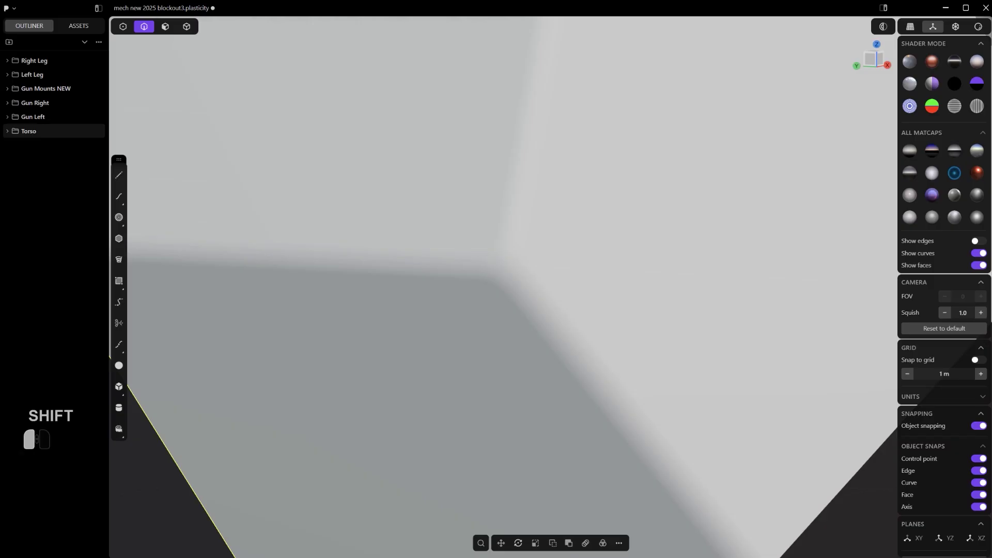
pyautogui.scroll(-3, 612, 378)
pyautogui.moveTo(554, 319); pyautogui.dragTo(468, 308, button='middle')
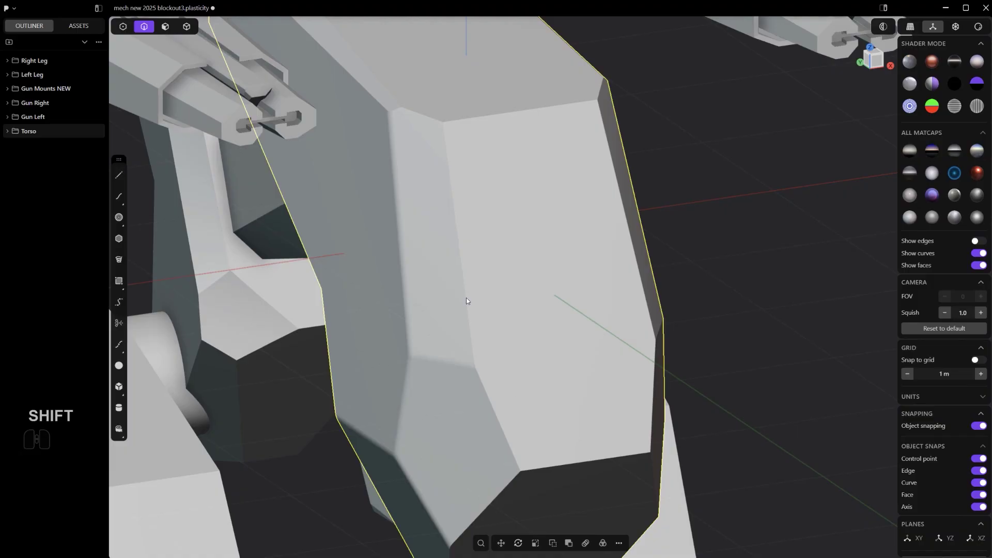
pyautogui.click(455, 261)
pyautogui.press('f')
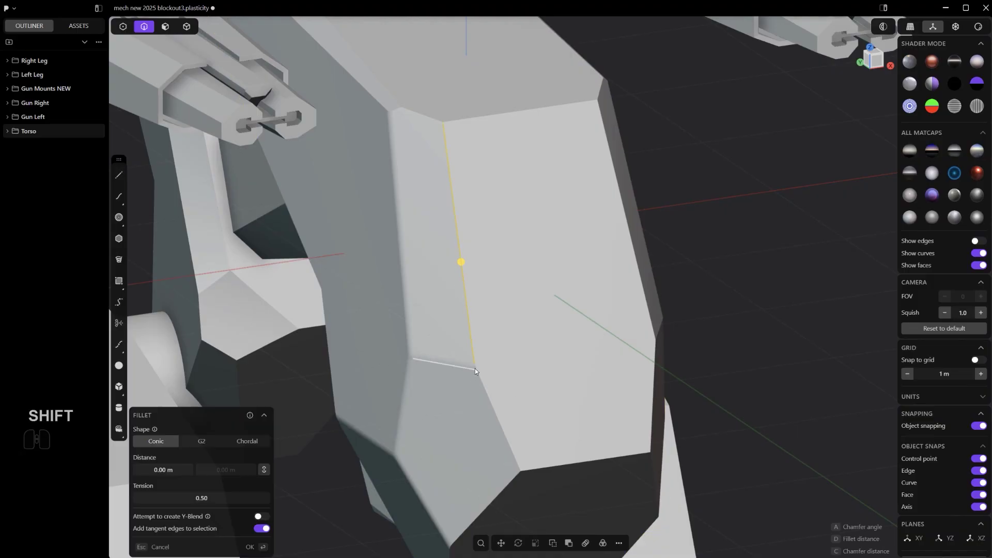
pyautogui.keyDown('shift'); pyautogui.click(475, 368); pyautogui.keyUp('shift')
pyautogui.moveTo(490, 406); pyautogui.dragTo(512, 338, button='middle')
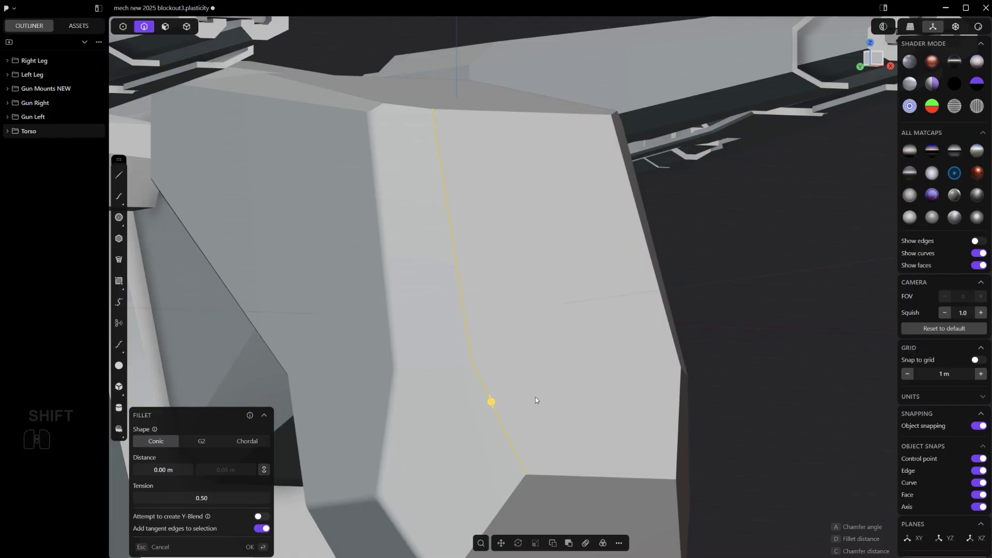
pyautogui.moveTo(402, 336); pyautogui.dragTo(568, 317, button='middle')
pyautogui.hotkey('shift', 'd')
pyautogui.rightClick(581, 344)
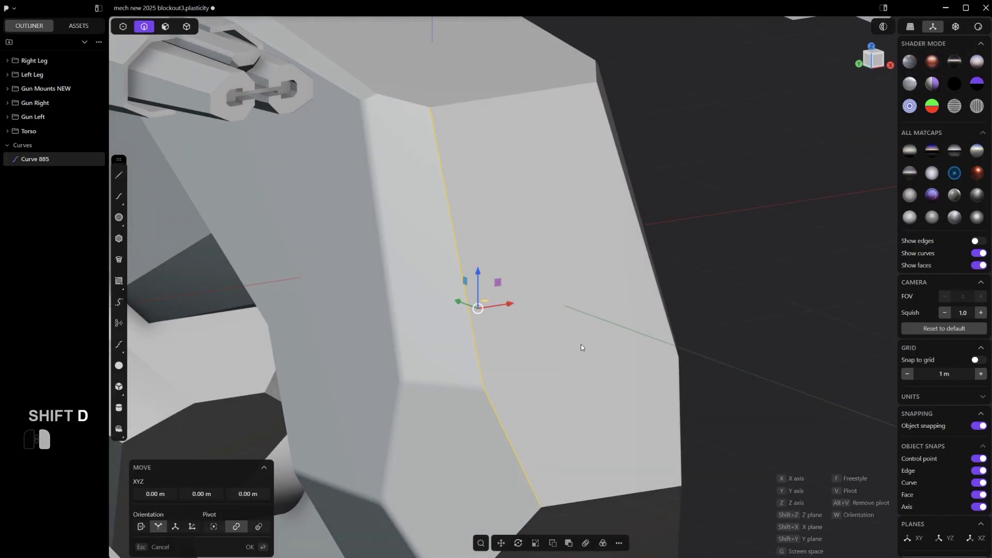
pyautogui.scroll(1, 573, 334)
pyautogui.scroll(-2, 516, 359)
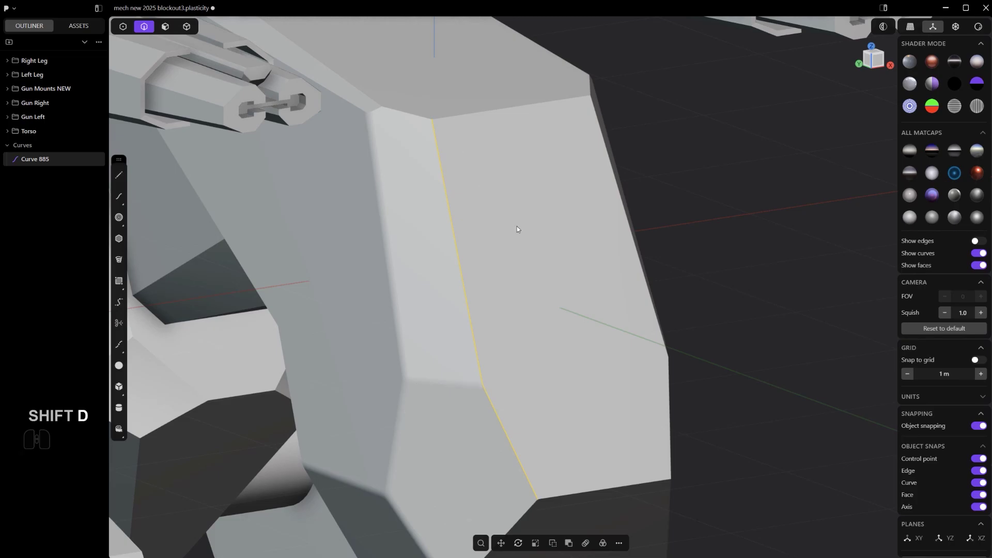
# Extend the upper end of the duplicated curve about 0.22 m past the torso's top edge with the Natural shape.
pyautogui.press('1')
pyautogui.moveTo(479, 150); pyautogui.dragTo(417, 63)
pyautogui.keyDown('shift'); pyautogui.moveTo(477, 243); pyautogui.dragTo(568, 288, button='middle'); pyautogui.keyUp('shift')
pyautogui.hotkey('shift', 'q')
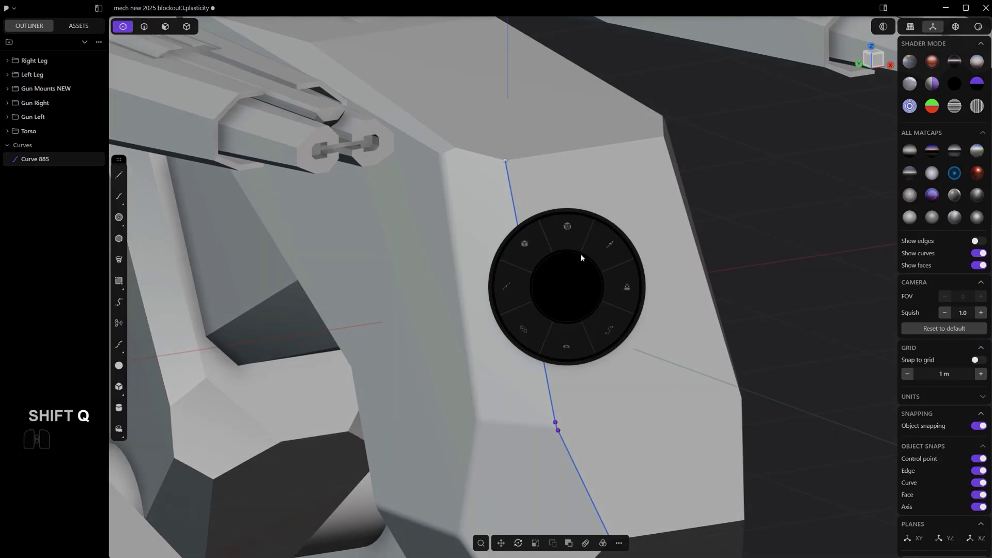
pyautogui.click(617, 244)
pyautogui.moveTo(506, 158); pyautogui.dragTo(499, 123)
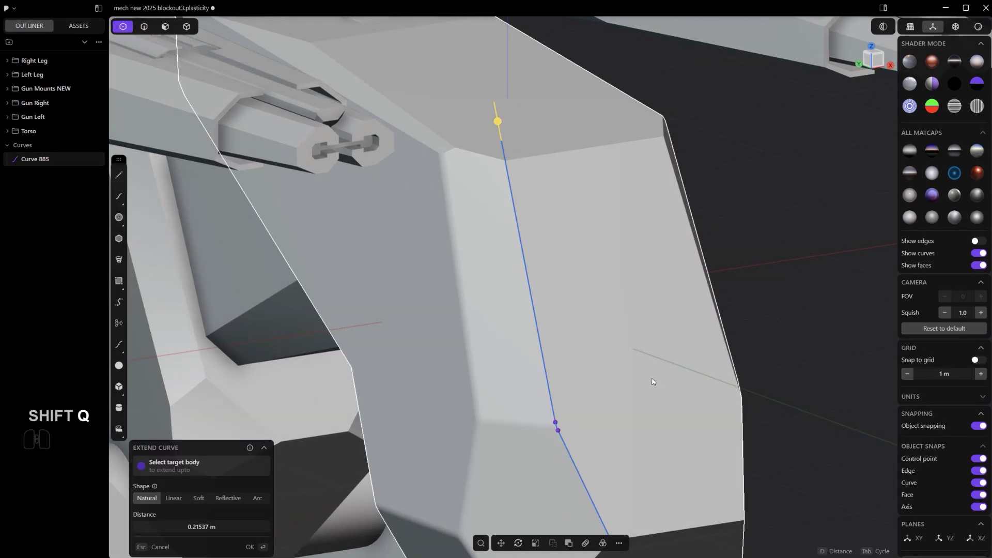
pyautogui.rightClick(652, 380)
# Extend the lower end of the duplicated curve a short distance past the torso's lower front corner.
pyautogui.keyDown('shift'); pyautogui.moveTo(639, 352); pyautogui.dragTo(583, 177, button='middle'); pyautogui.keyUp('shift')
pyautogui.scroll(2, 563, 419)
pyautogui.scroll(3, 577, 399)
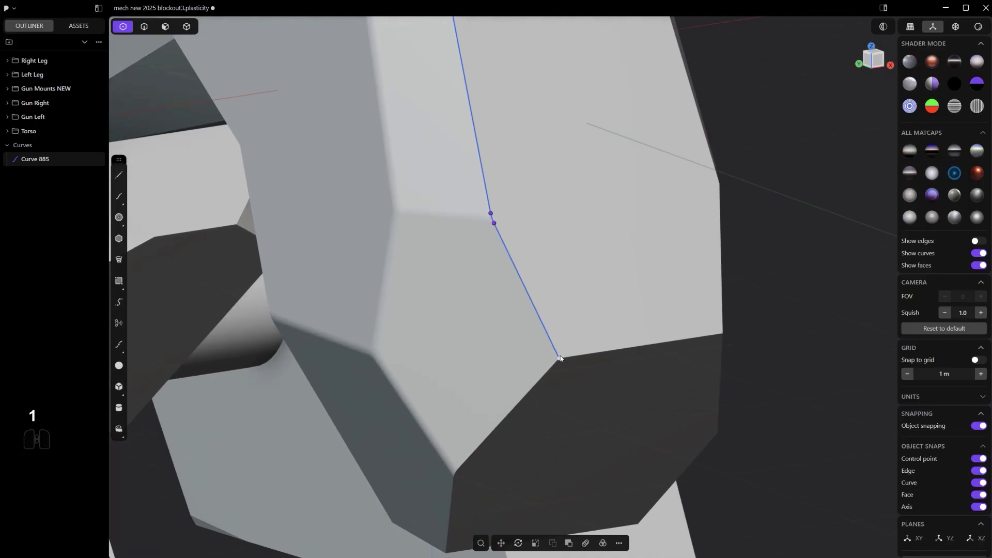
pyautogui.press('q')
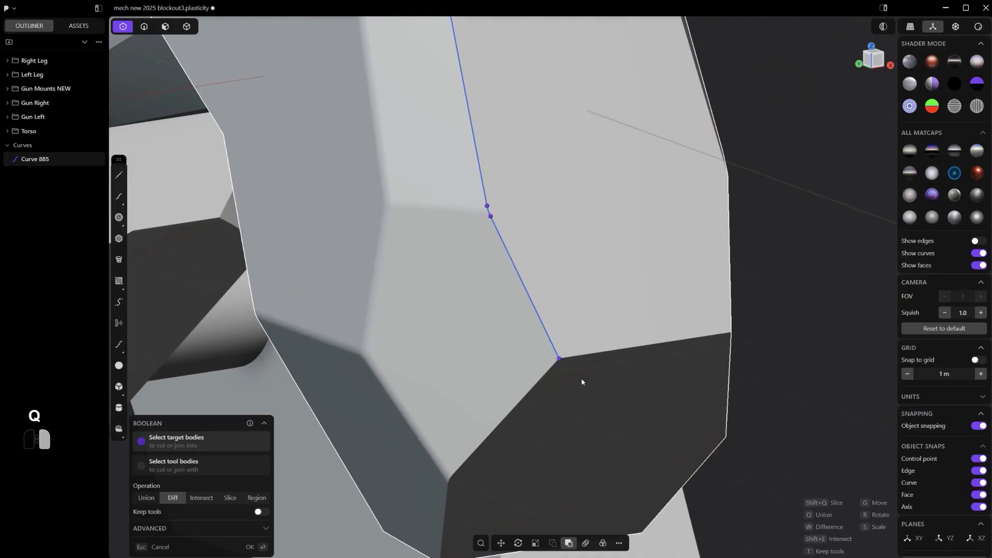
pyautogui.rightClick(582, 382)
pyautogui.hotkey('shift', 'q')
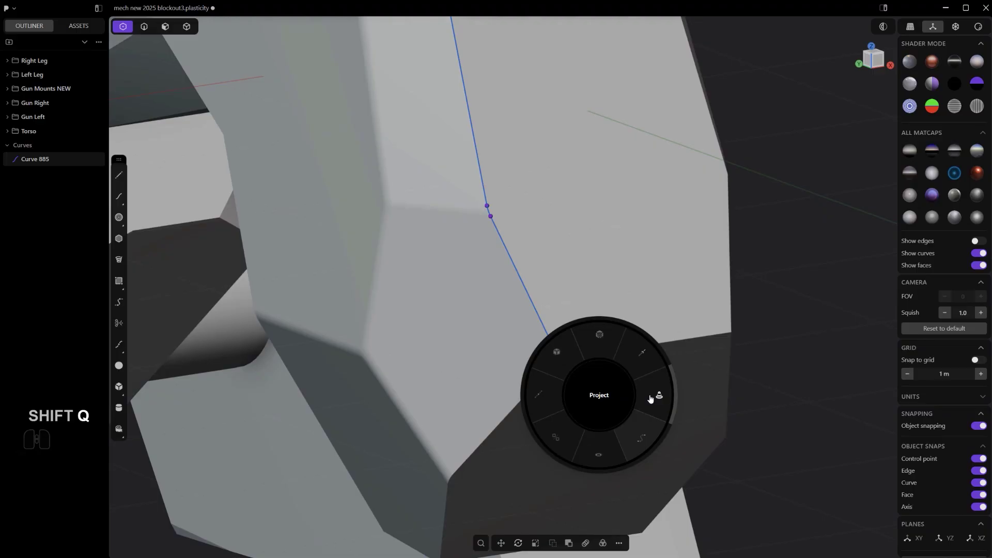
pyautogui.click(625, 369)
pyautogui.moveTo(561, 355); pyautogui.dragTo(573, 383)
pyautogui.rightClick(593, 355)
# Create a pipe with a section size of about 0.037 m along the extended curve on the torso's front face.
pyautogui.press('2')
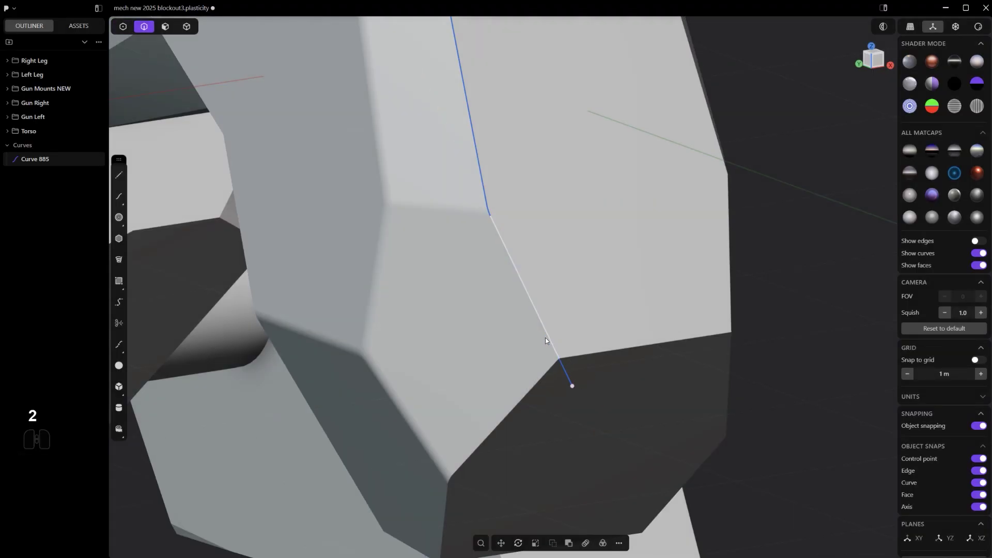
pyautogui.scroll(1, 550, 338)
pyautogui.keyDown('shift'); pyautogui.moveTo(564, 309); pyautogui.dragTo(578, 279, button='middle'); pyautogui.keyUp('shift')
pyautogui.keyDown('shift'); pyautogui.click(569, 431); pyautogui.keyUp('shift')
pyautogui.press('p')
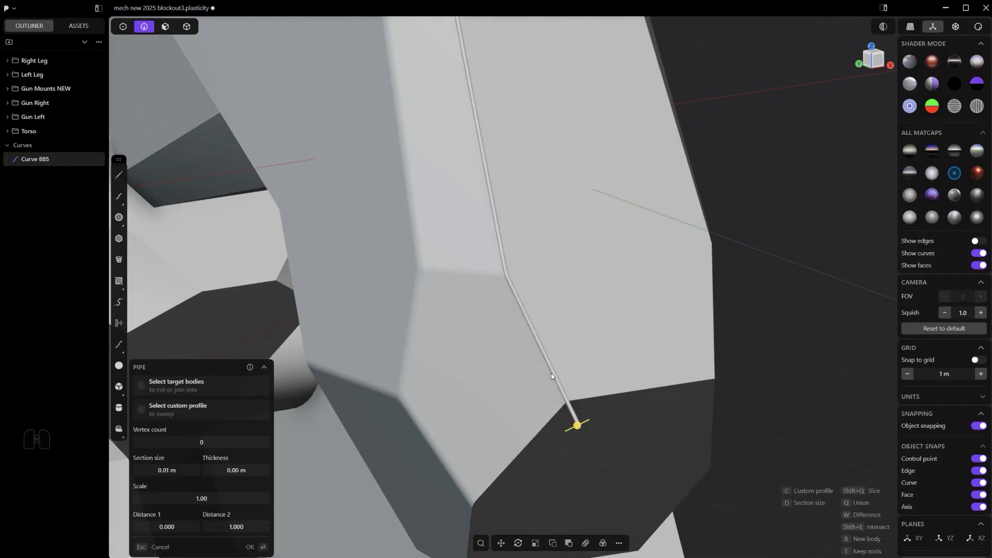
pyautogui.moveTo(577, 425); pyautogui.dragTo(570, 430)
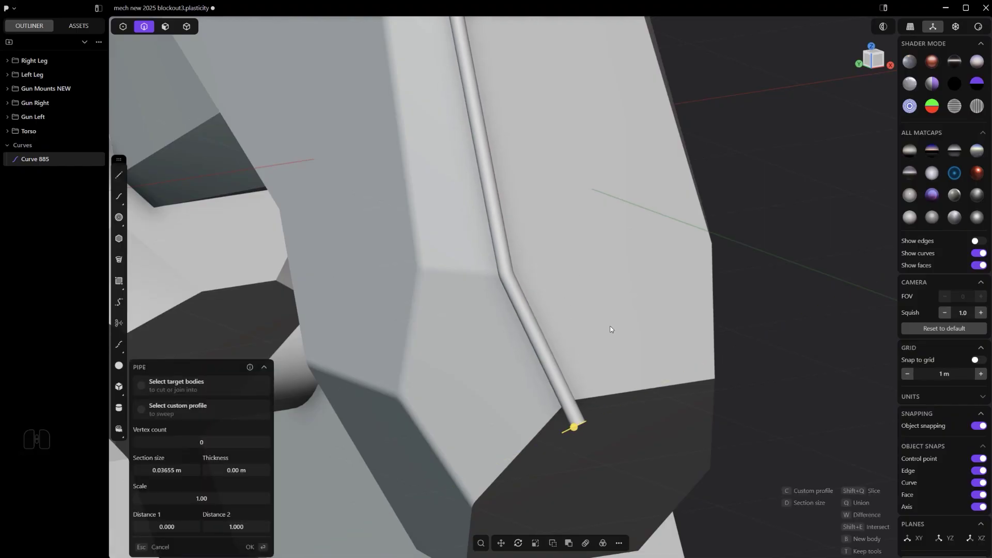
pyautogui.press('Return')
# Subtract the pipe from the torso solid with a Boolean to cut a groove along the front edge.
pyautogui.scroll(1, 614, 313)
pyautogui.press('4')
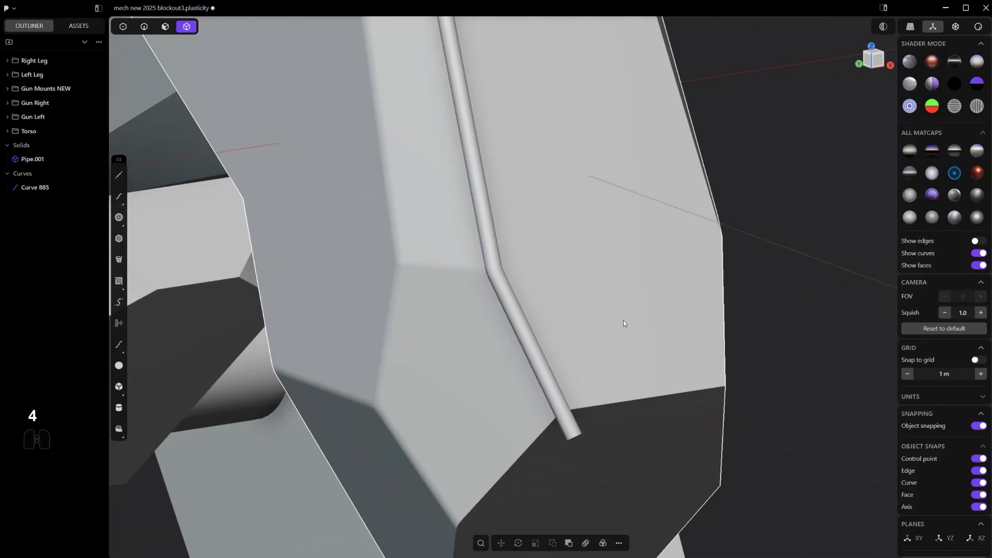
pyautogui.press('q')
pyautogui.rightClick(529, 338)
pyautogui.scroll(1, 535, 334)
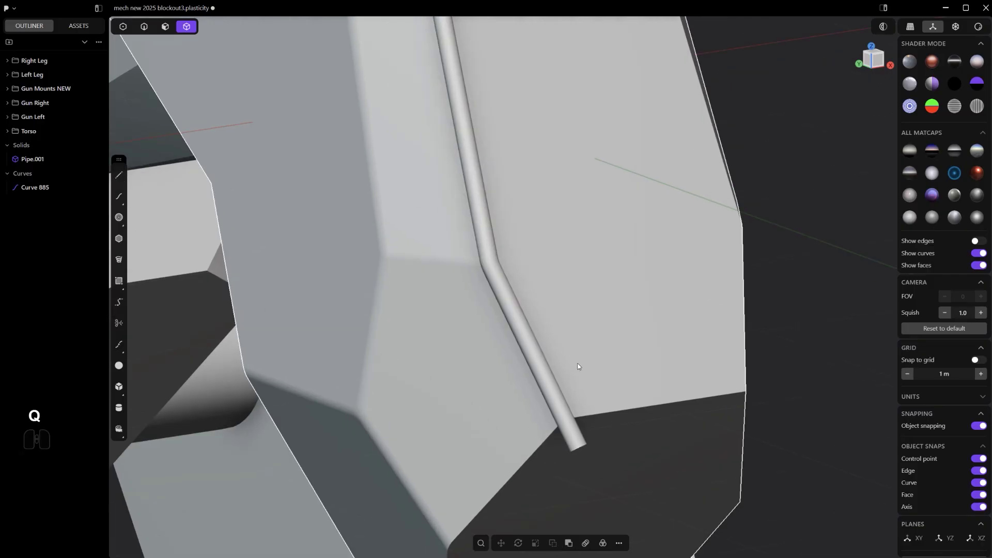
pyautogui.scroll(-3, 573, 346)
pyautogui.hotkey('ctrl', 'e')
pyautogui.hotkey('ctrl', 'e')
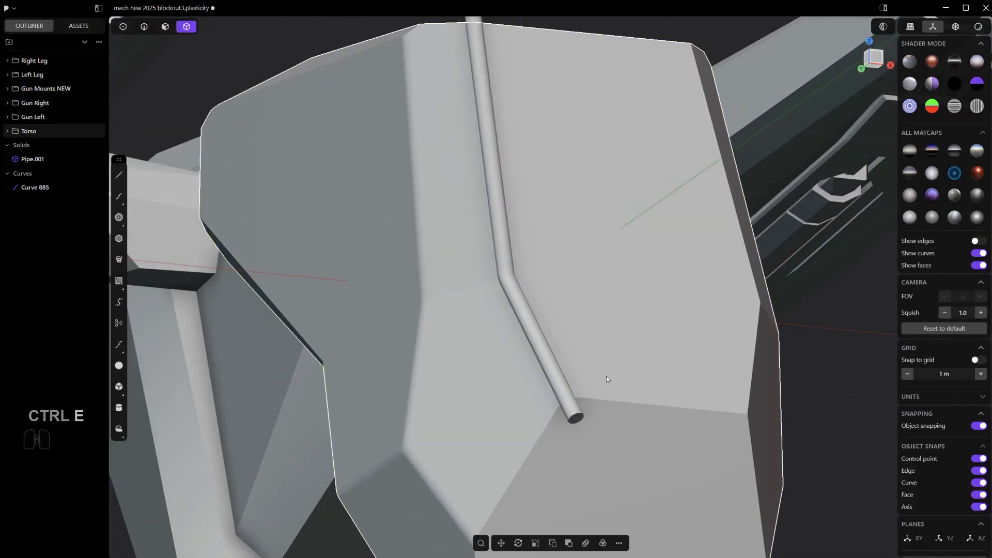
pyautogui.press('q')
pyautogui.click(646, 369)
pyautogui.click(549, 375)
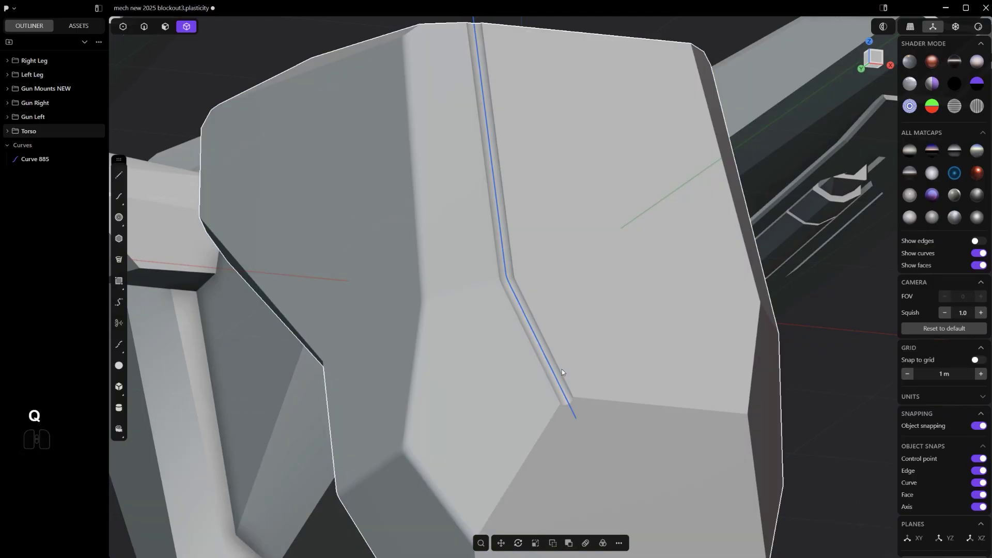
# Delete the lower, bend and upper groove faces to open a gap along the front edge, and show the model's edges.
pyautogui.scroll(5, 562, 369)
pyautogui.click(562, 406)
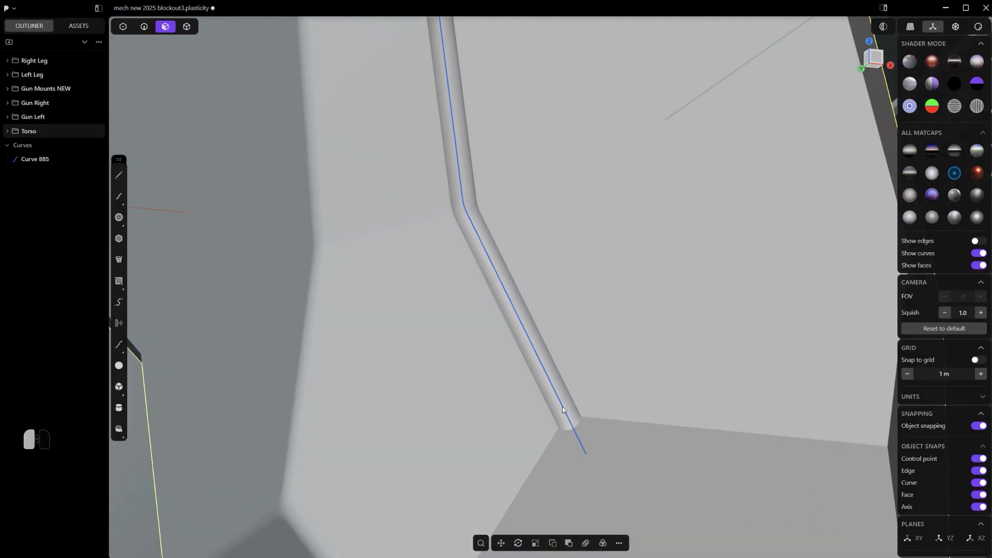
pyautogui.keyDown('shift'); pyautogui.moveTo(432, 104); pyautogui.dragTo(477, 220, button='middle'); pyautogui.keyUp('shift')
pyautogui.keyDown('shift'); pyautogui.click(516, 326); pyautogui.keyUp('shift')
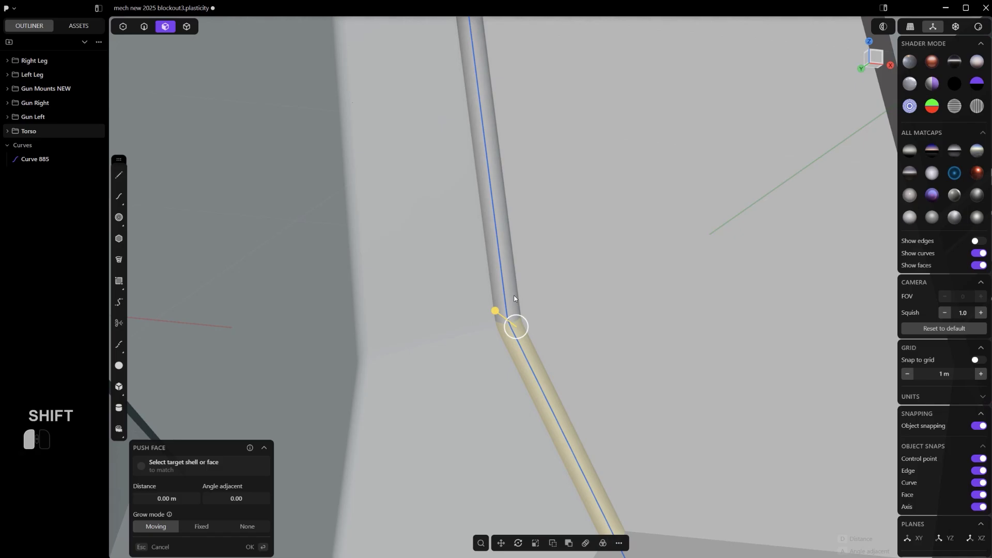
pyautogui.keyDown('shift'); pyautogui.click(515, 296); pyautogui.keyUp('shift')
pyautogui.hotkey('shift', 'x')
pyautogui.scroll(-3, 590, 377)
pyautogui.moveTo(590, 377)
pyautogui.keyDown('shift'); pyautogui.mouseDown(button='middle')
pyautogui.moveTo(550, 228)
pyautogui.moveTo(644, 390)
pyautogui.moveTo(638, 413)
pyautogui.moveTo(614, 382)
pyautogui.moveTo(556, 379)
pyautogui.mouseUp(button='middle'); pyautogui.keyUp('shift')
pyautogui.hotkey('ctrl', 'e')
pyautogui.hotkey('ctrl', 'w')
pyautogui.scroll(3, 557, 379)
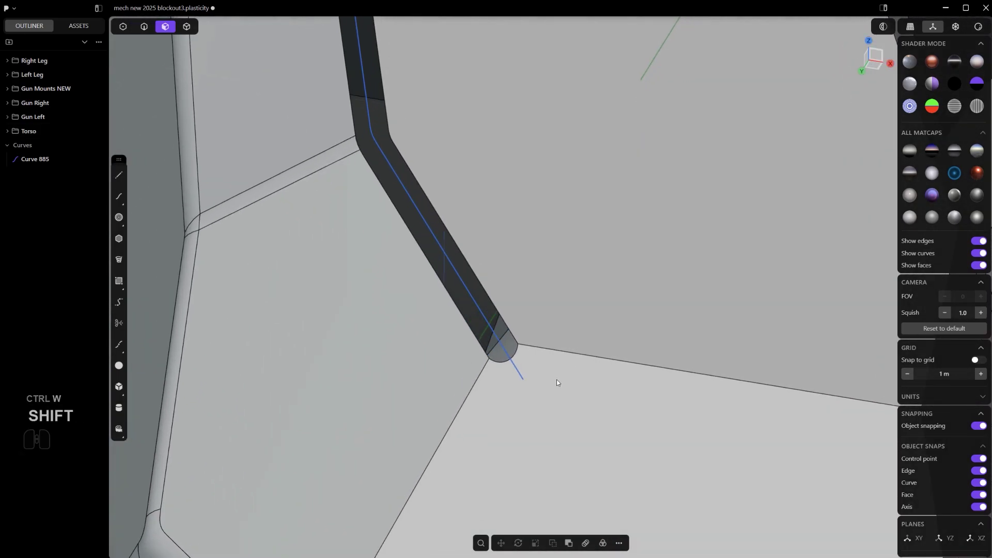
# Bridge the two lower torso edges with a curve across the gap's bottom end.
pyautogui.press('2')
pyautogui.click(455, 408)
pyautogui.press('f')
pyautogui.keyDown('shift'); pyautogui.click(555, 349); pyautogui.keyUp('shift')
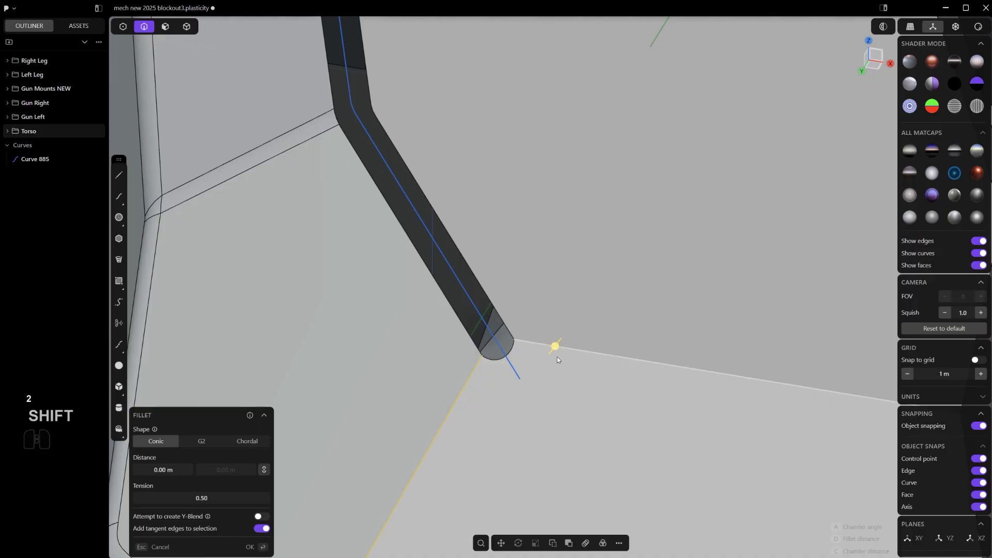
pyautogui.hotkey('shift', 'q')
pyautogui.click(609, 407)
pyautogui.rightClick(556, 359)
pyautogui.scroll(4, 538, 347)
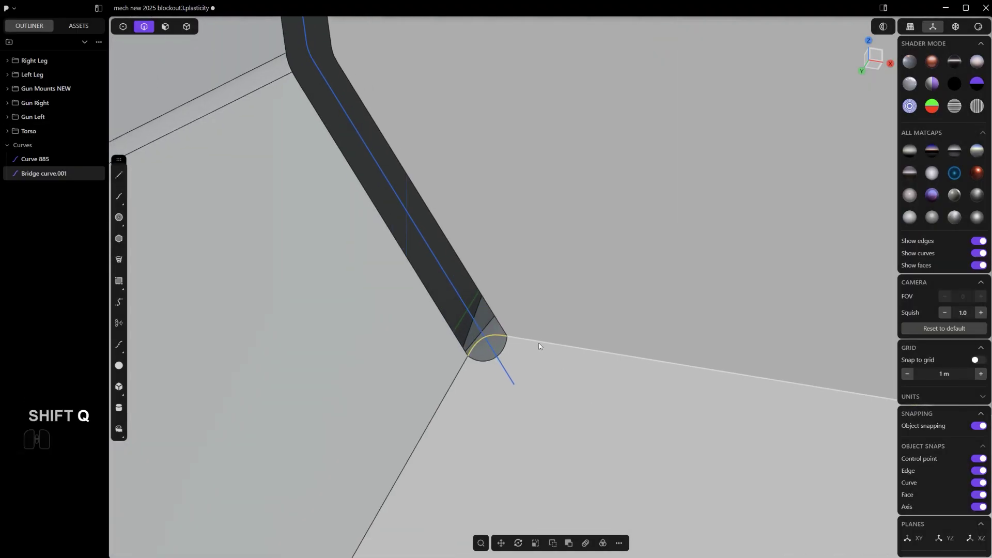
# Delete the extended guide curve that the pipe followed.
pyautogui.keyDown('shift'); pyautogui.click(491, 356); pyautogui.keyUp('shift')
pyautogui.hotkey('ctrl', 'z')
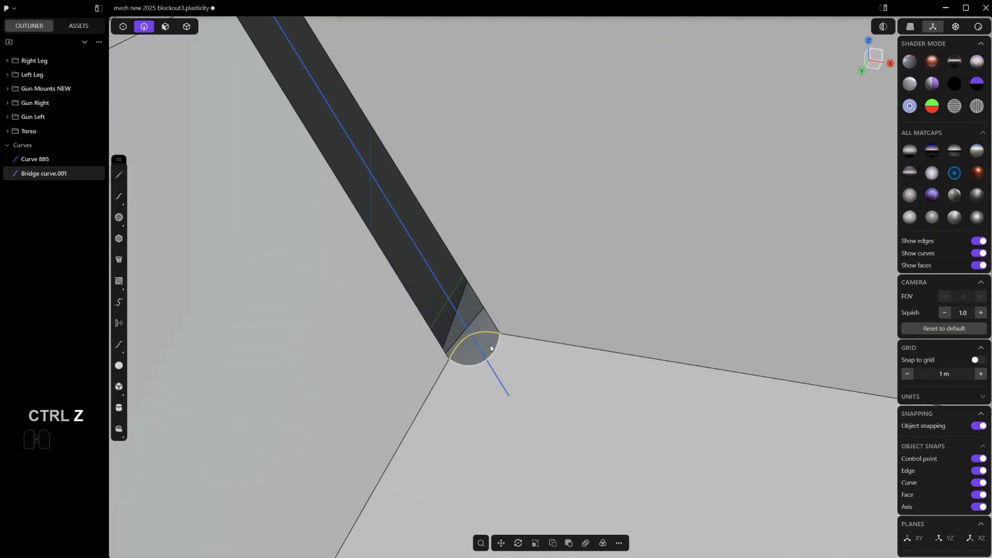
pyautogui.click(491, 354)
pyautogui.press('x')
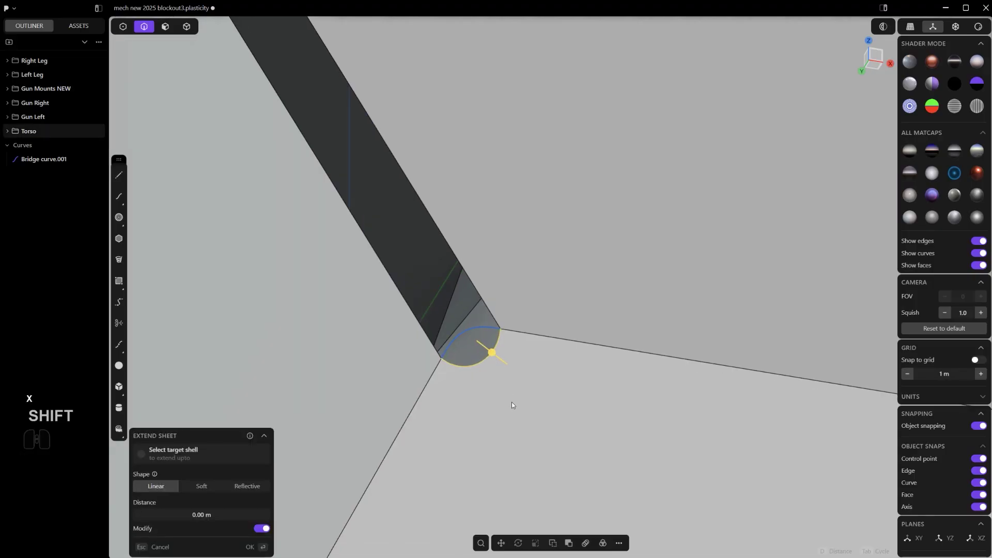
# Try to patch the opening between the rounded lower notch edge and the bridge curve, and delete that bridge curve.
pyautogui.hotkey('shift', 'f')
pyautogui.click(506, 440)
pyautogui.press('Tab')
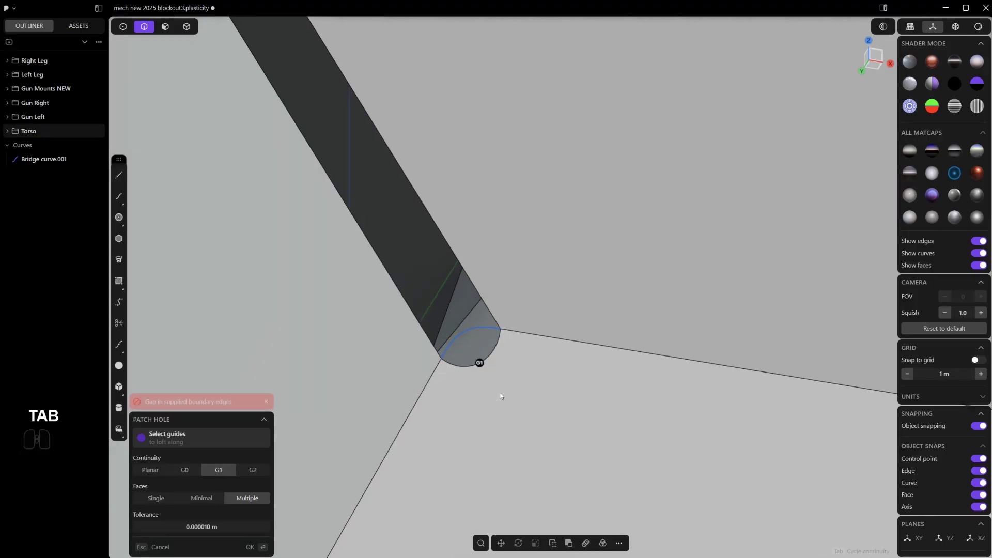
pyautogui.moveTo(499, 395); pyautogui.dragTo(527, 381, button='middle')
pyautogui.rightClick(498, 352)
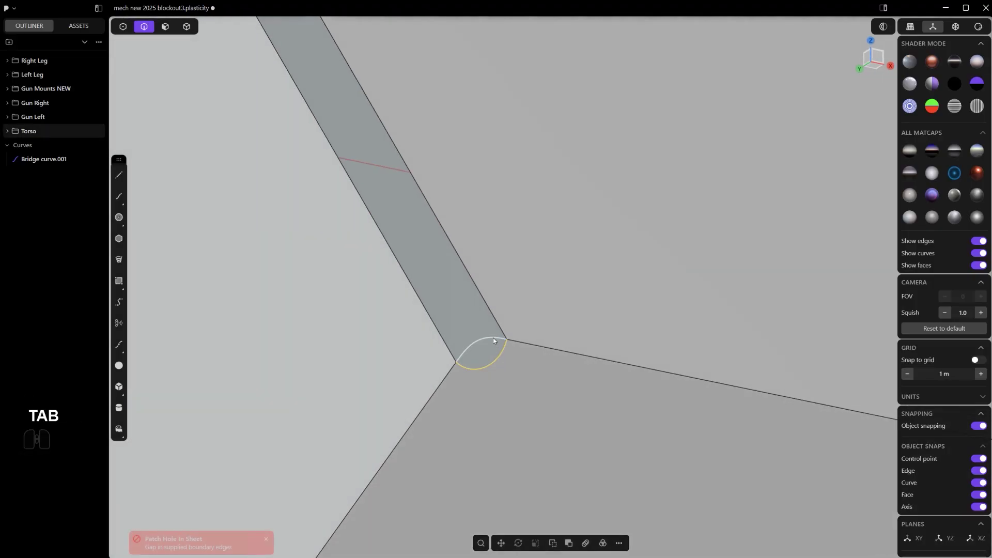
pyautogui.click(493, 338)
pyautogui.press('x')
# Recreate the bridge curve between the two lower torso edges that meet the rounded notch.
pyautogui.scroll(1, 494, 340)
pyautogui.click(427, 398)
pyautogui.press('b')
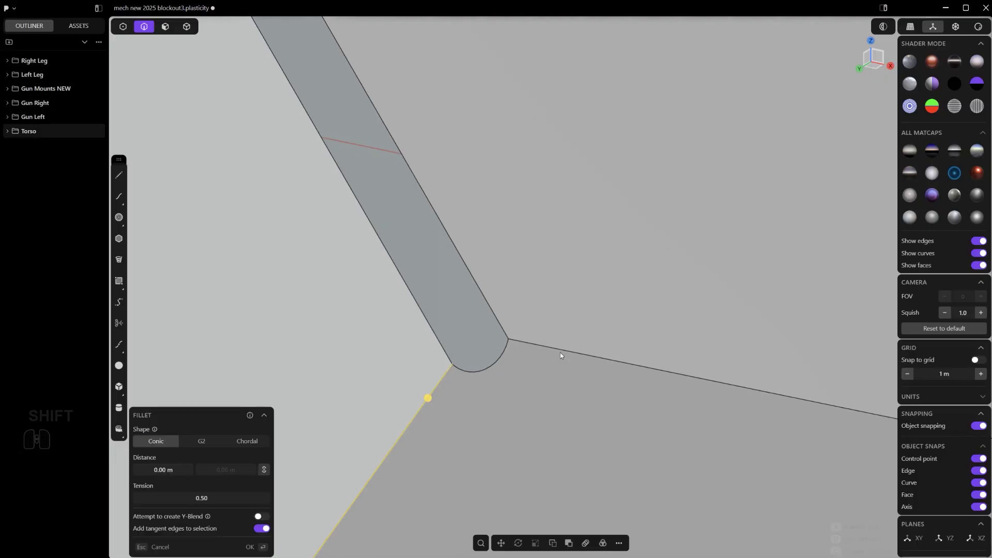
pyautogui.hotkey('shift', 'q')
pyautogui.click(581, 401)
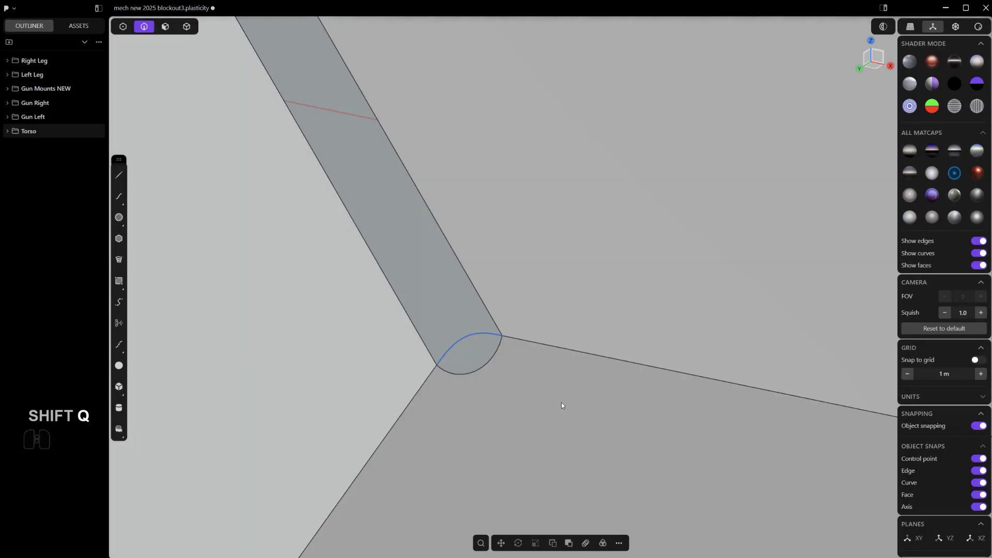
# Patch the opening between the new bridge curve and the rounded notch edge with G0 continuity, and delete the curve.
pyautogui.keyDown('shift'); pyautogui.click(484, 368); pyautogui.keyUp('shift')
pyautogui.scroll(1, 509, 387)
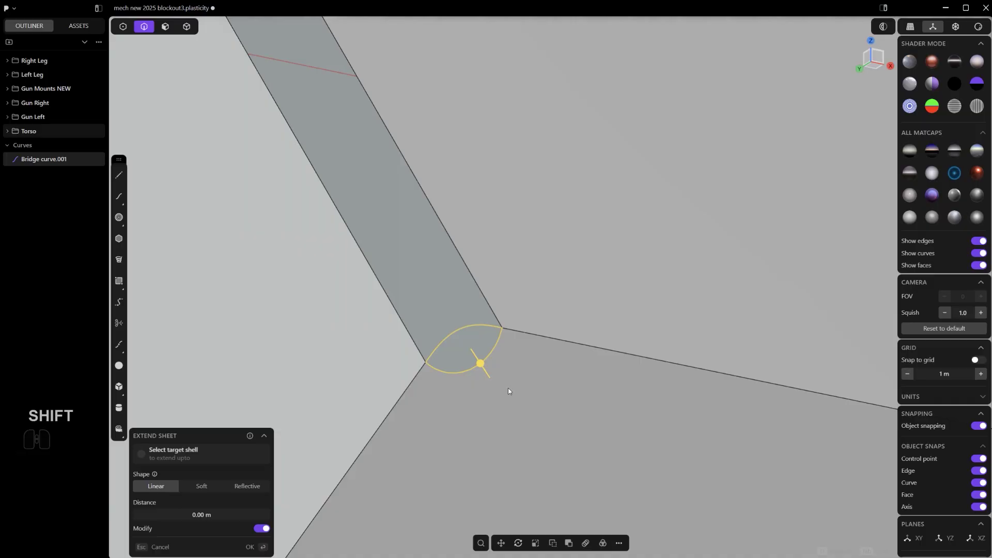
pyautogui.hotkey('shift', 'f')
pyautogui.click(520, 441)
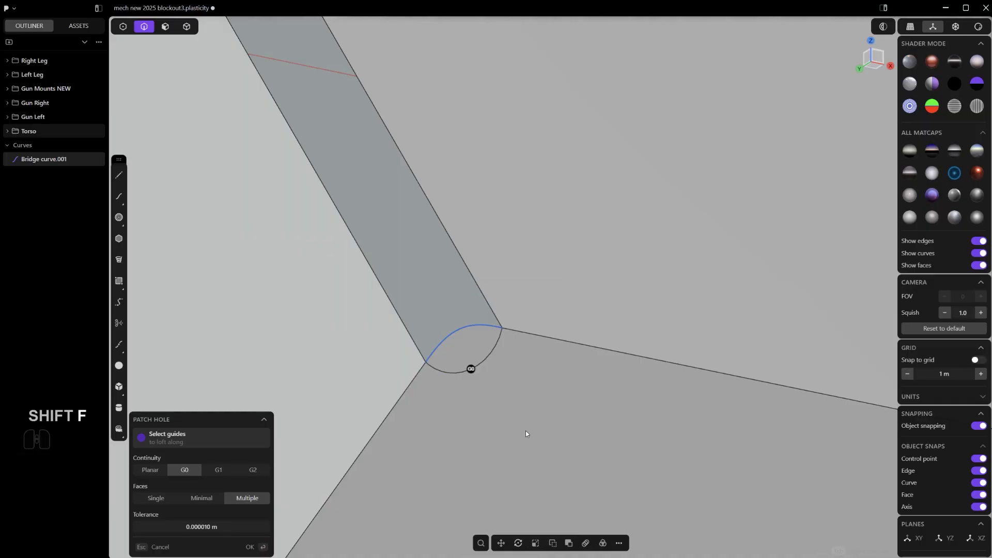
pyautogui.rightClick(522, 407)
pyautogui.moveTo(522, 407); pyautogui.dragTo(504, 367, button='middle')
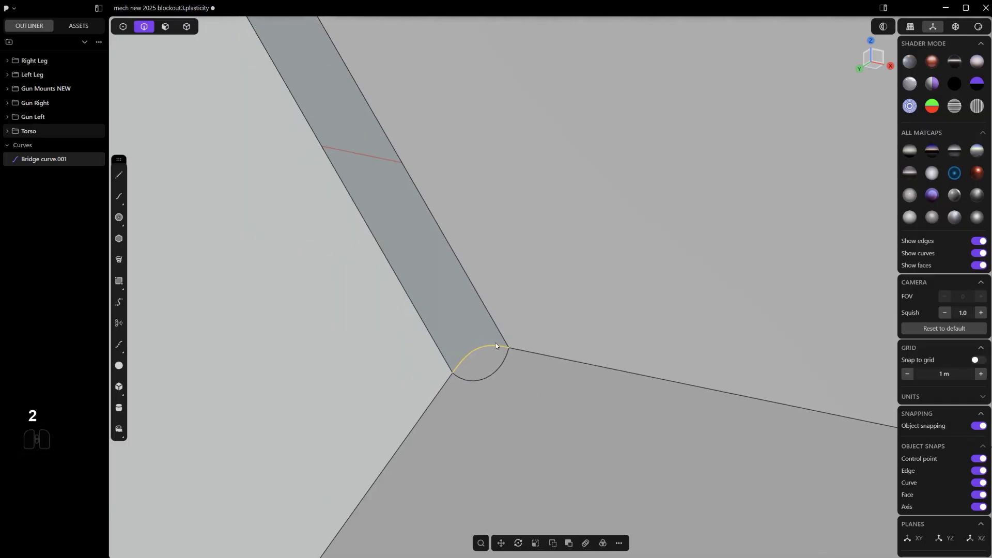
pyautogui.press('x')
pyautogui.scroll(-6, 516, 327)
pyautogui.keyDown('shift'); pyautogui.moveTo(465, 119); pyautogui.dragTo(530, 369, button='middle'); pyautogui.keyUp('shift')
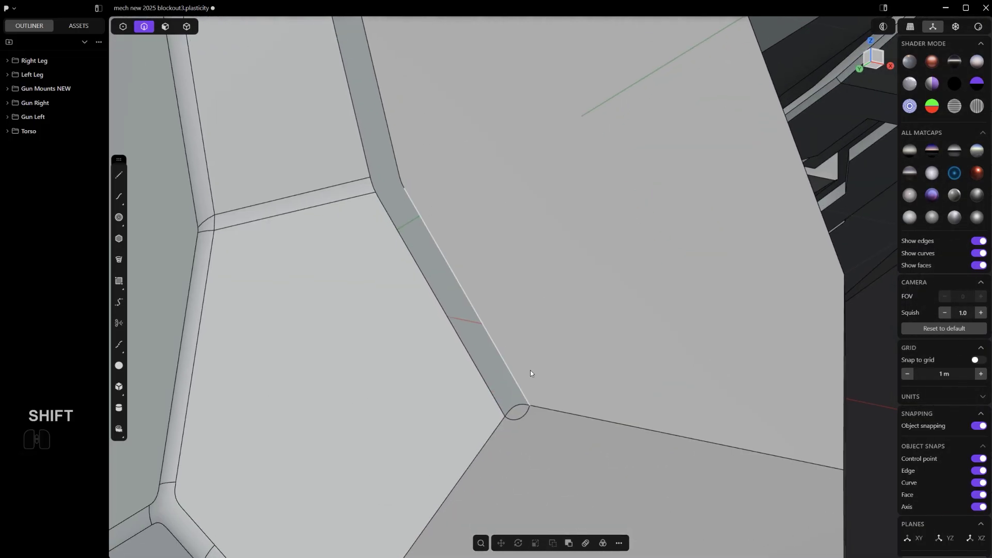
# Select the two long edges along the lower segment of the gap.
pyautogui.scroll(-3, 367, 117)
pyautogui.keyDown('shift'); pyautogui.moveTo(448, 293); pyautogui.dragTo(472, 349, button='middle'); pyautogui.keyUp('shift')
pyautogui.click(470, 349)
pyautogui.hotkey('shift', 'e')
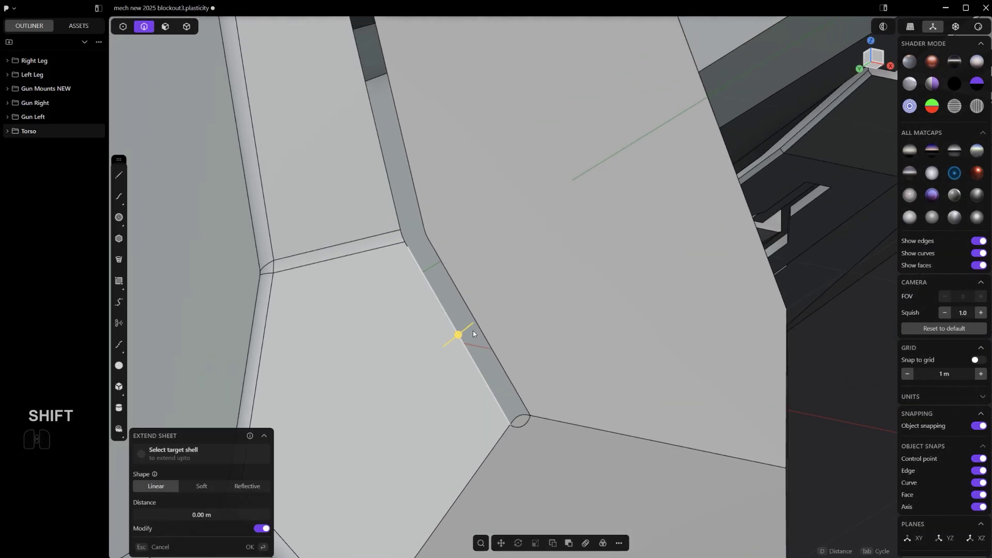
pyautogui.keyDown('shift'); pyautogui.click(482, 327); pyautogui.keyUp('shift')
pyautogui.keyDown('shift'); pyautogui.scroll(3, 501, 338); pyautogui.keyUp('shift')
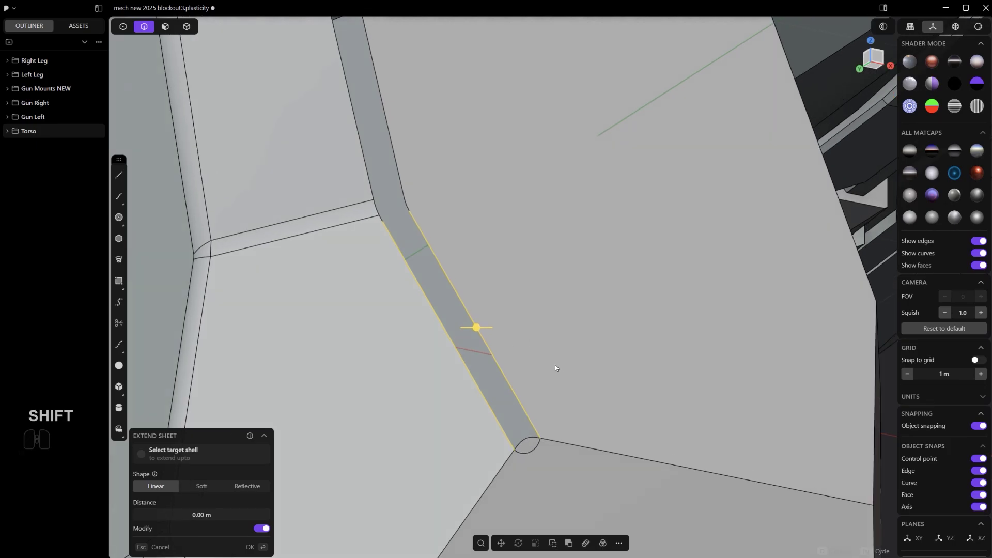
pyautogui.moveTo(395, 216); pyautogui.dragTo(423, 224, button='middle')
# Try to draw a line along the Y axis from the gap's bend point, and undo it.
pyautogui.hotkey('shift', 'a')
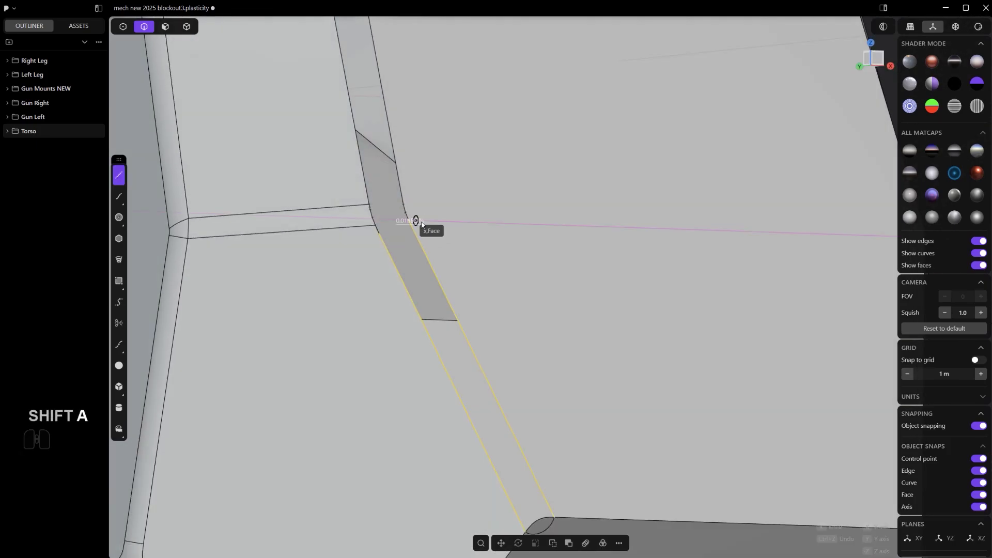
pyautogui.click(409, 220)
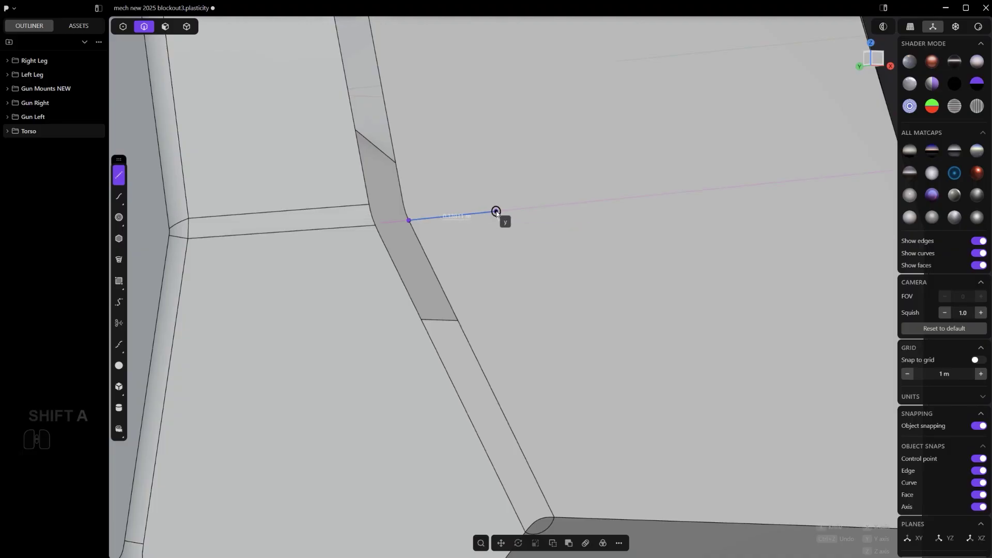
pyautogui.click(496, 212)
pyautogui.rightClick(496, 212)
pyautogui.scroll(1, 435, 211)
pyautogui.keyDown('shift'); pyautogui.moveTo(435, 211); pyautogui.dragTo(457, 273, button='middle'); pyautogui.keyUp('shift')
pyautogui.moveTo(457, 272); pyautogui.dragTo(449, 299, button='middle')
pyautogui.hotkey('ctrl', 'z')
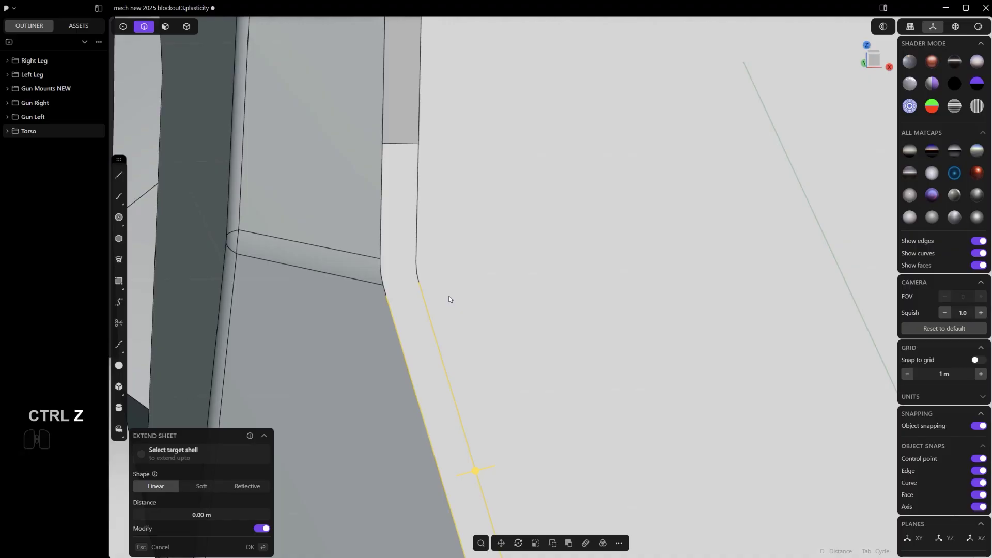
# Draw a short line across the large front face, starting at the lower end of the gap's bend.
pyautogui.hotkey('shift', 'a')
pyautogui.click(420, 287)
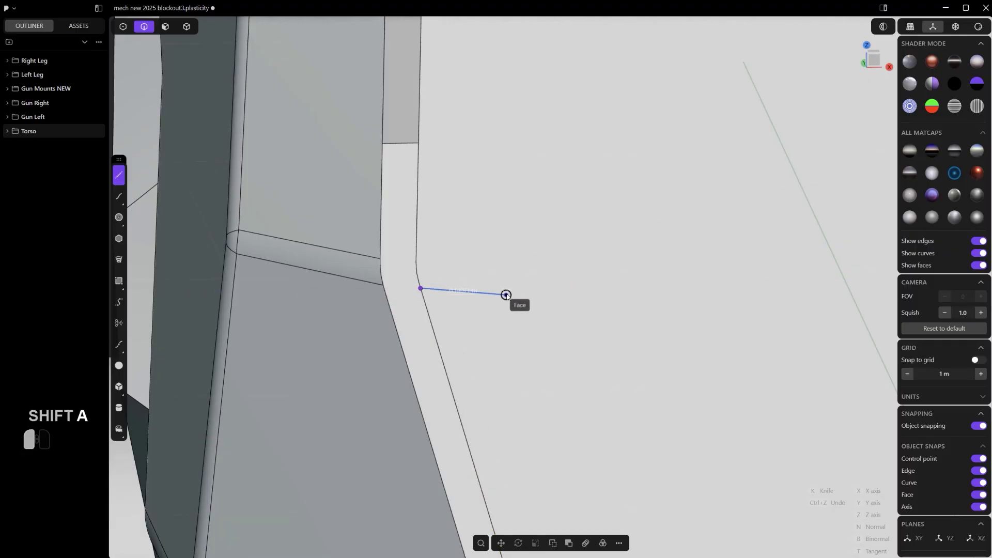
pyautogui.hotkey('ctrl', 'z')
pyautogui.click(520, 287)
pyautogui.rightClick(519, 288)
pyautogui.scroll(2, 509, 293)
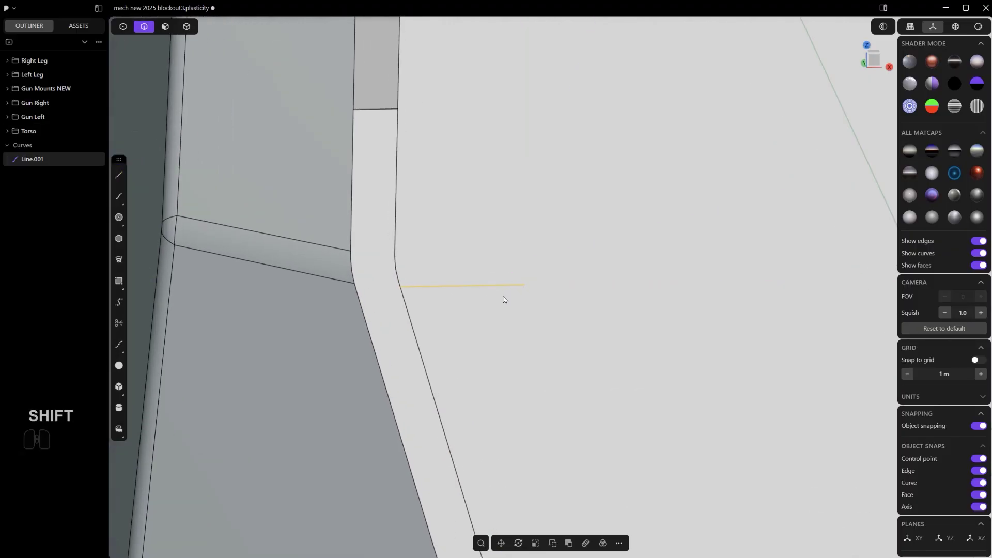
# Imprint the line onto the torso's large front face as an edge, and delete the line curve.
pyautogui.hotkey('shift', 'q')
pyautogui.click(503, 360)
pyautogui.rightClick(497, 335)
pyautogui.press('2')
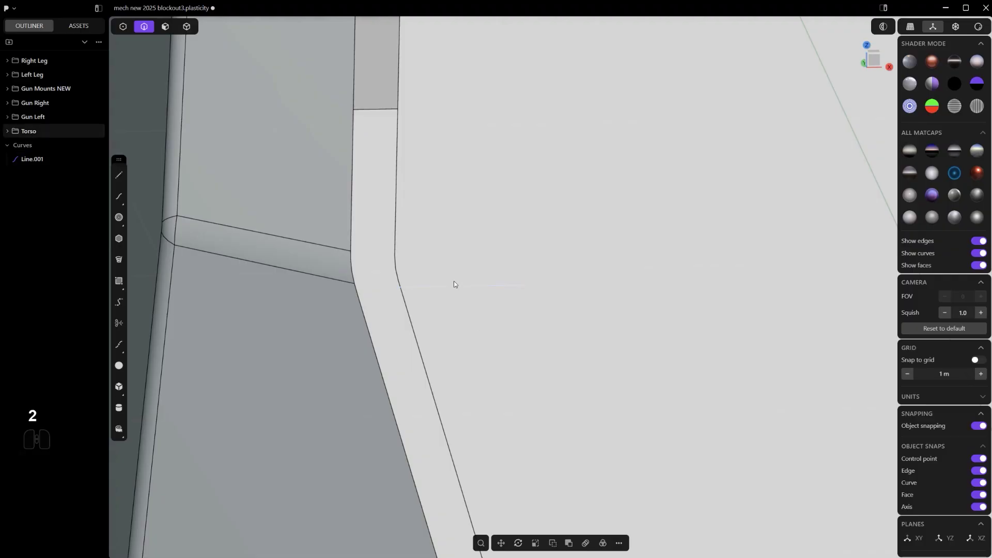
pyautogui.keyDown('shift'); pyautogui.moveTo(366, 312); pyautogui.dragTo(416, 321, button='middle'); pyautogui.keyUp('shift')
# Bridge the imprinted edge to the lower edge of the side blend across the gap, with G2 curvature at both ends.
pyautogui.click(468, 296)
pyautogui.keyDown('shift'); pyautogui.click(349, 282); pyautogui.keyUp('shift')
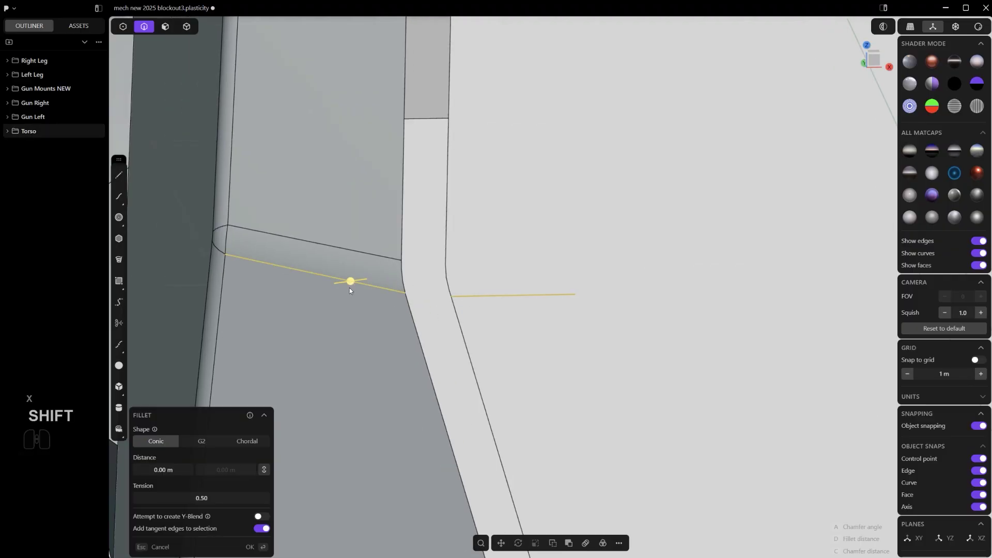
pyautogui.hotkey('shift', 'q')
pyautogui.click(455, 347)
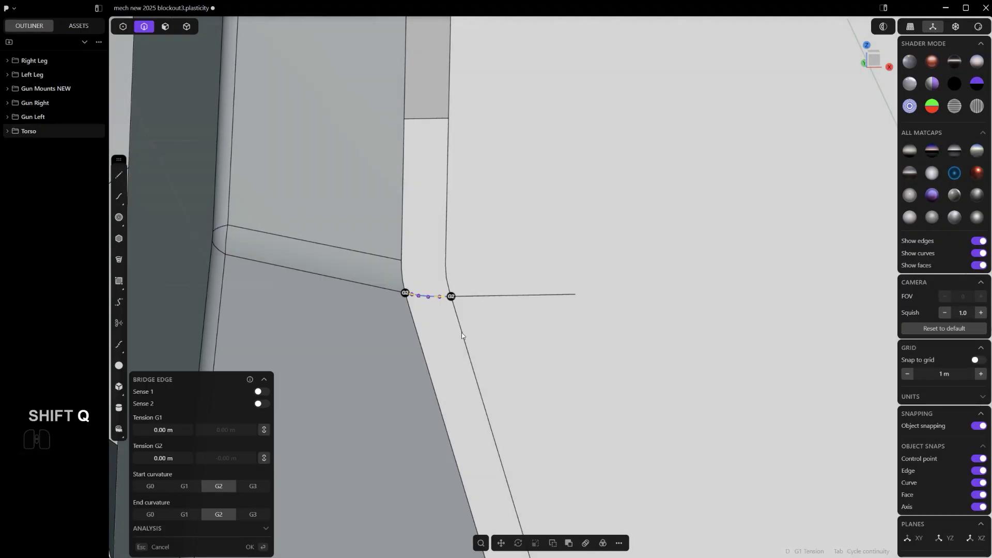
pyautogui.rightClick(461, 333)
# Patch the gap's lower segment enclosed by the bridge curve, both long borders and the bottom edge, cycling the bottom edge's continuity.
pyautogui.scroll(-4, 480, 336)
pyautogui.moveTo(546, 271); pyautogui.dragTo(434, 160, button='middle')
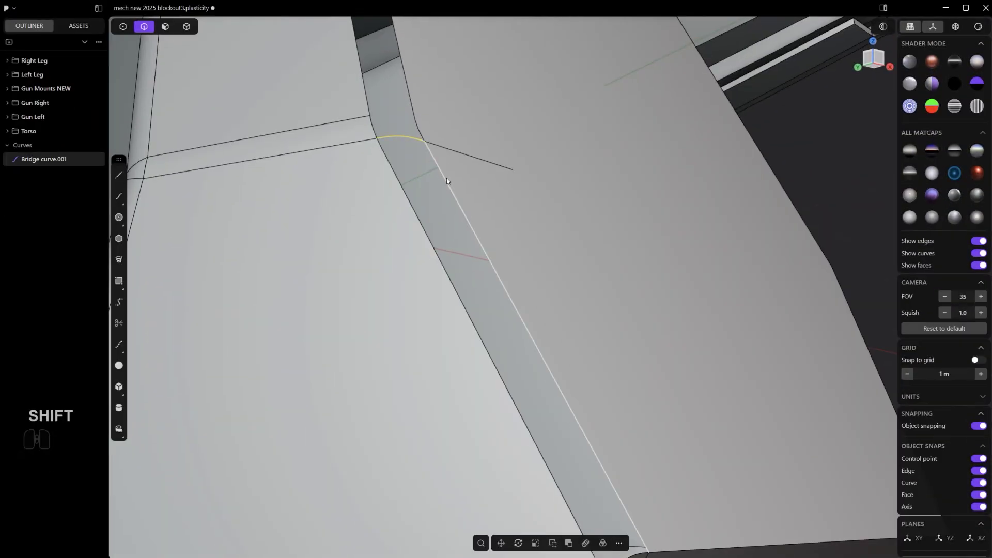
pyautogui.keyDown('shift'); pyautogui.click(447, 179); pyautogui.keyUp('shift')
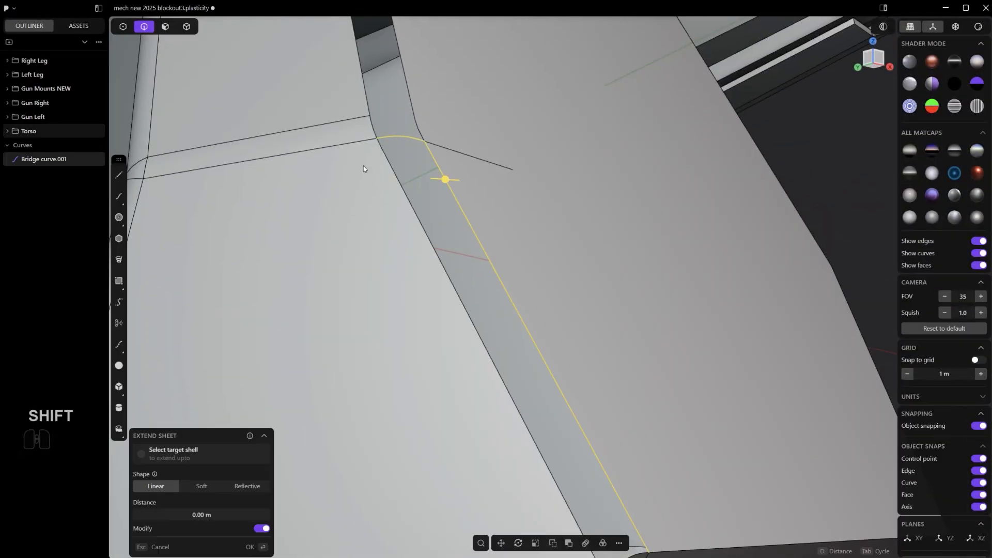
pyautogui.keyDown('shift'); pyautogui.click(406, 198); pyautogui.keyUp('shift')
pyautogui.keyDown('shift'); pyautogui.moveTo(543, 412); pyautogui.dragTo(514, 345, button='middle'); pyautogui.keyUp('shift')
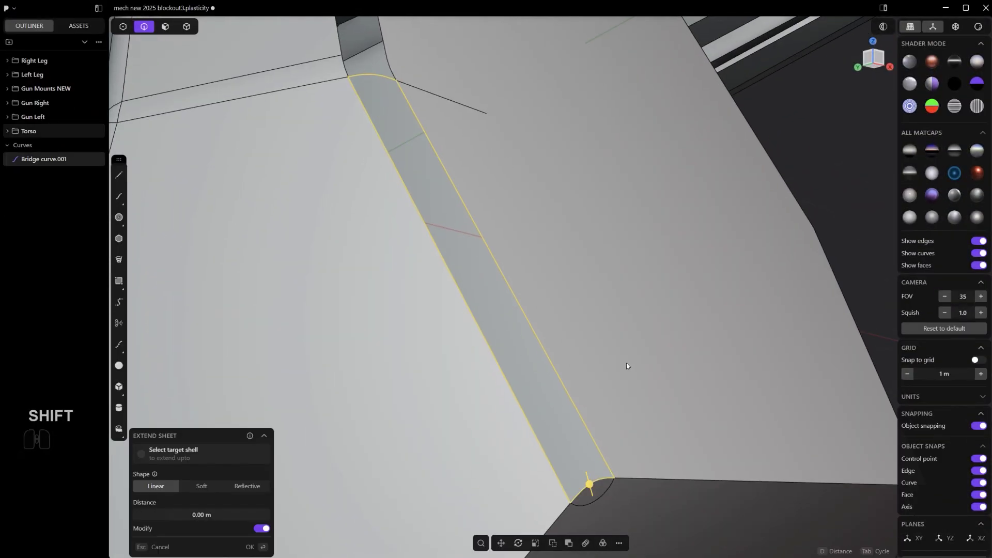
pyautogui.hotkey('shift', 'f')
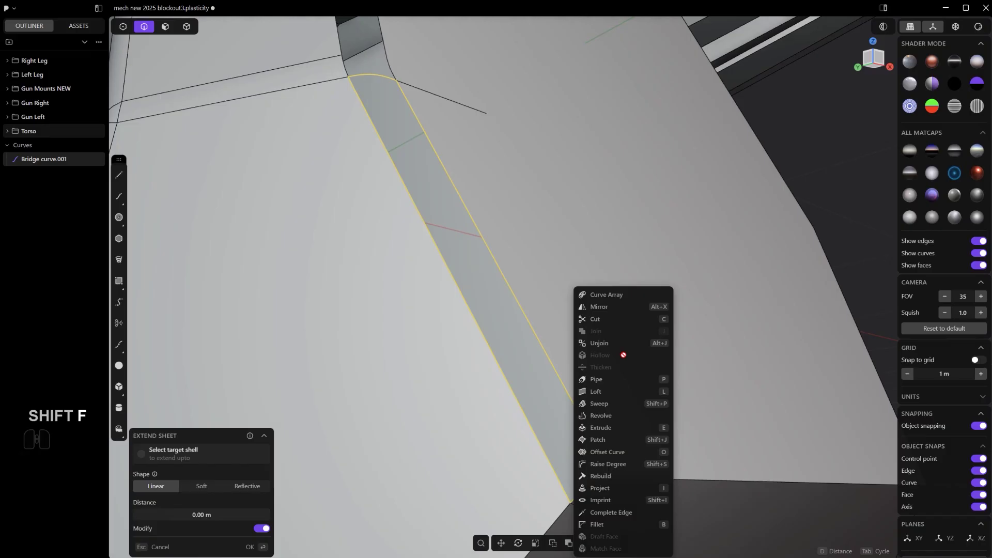
pyautogui.click(618, 440)
pyautogui.press('Tab')
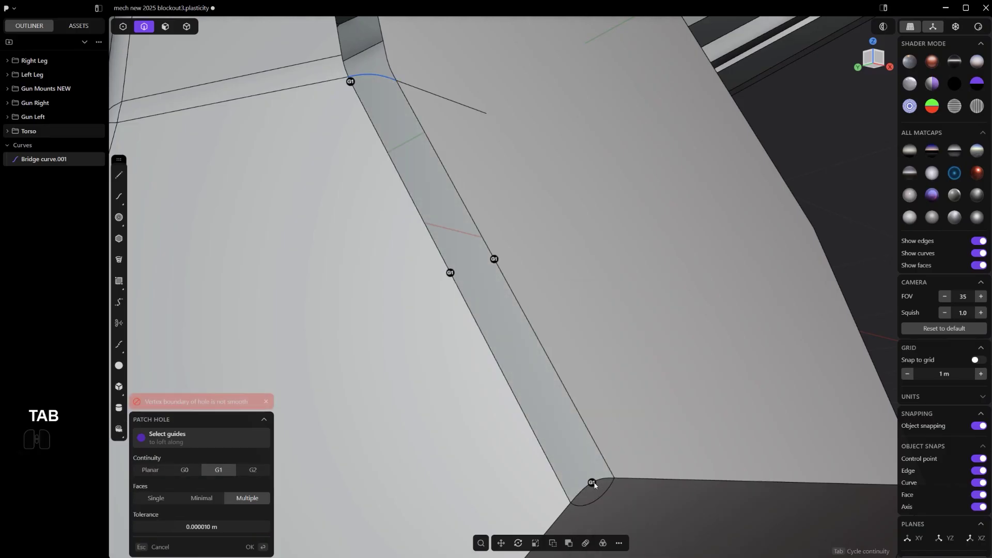
pyautogui.click(594, 483)
pyautogui.rightClick(617, 318)
# Hide the model's edge display to examine the patched blend's shading and the torso's top surfaces, and show the edges again.
pyautogui.scroll(-5, 615, 319)
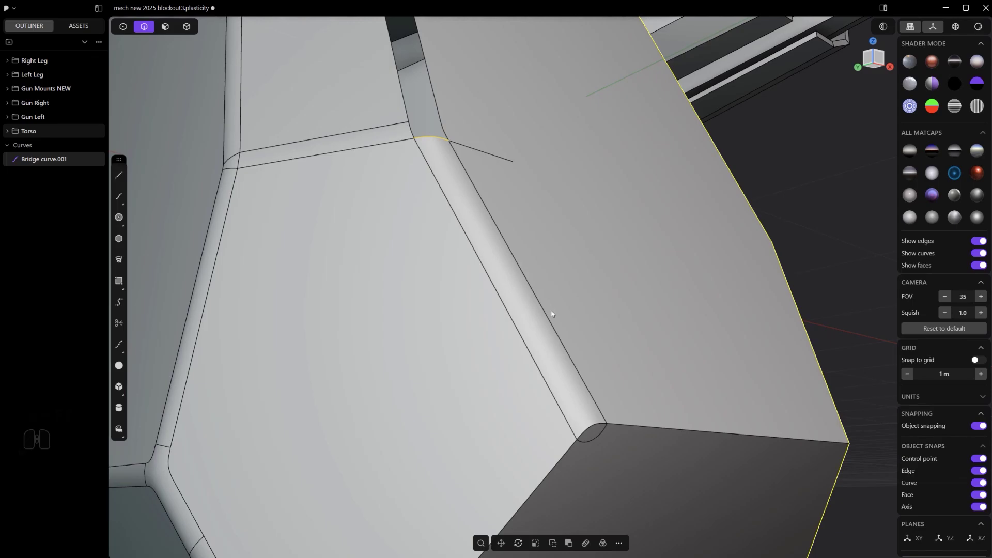
pyautogui.hotkey('ctrl', 'e')
pyautogui.moveTo(584, 344); pyautogui.dragTo(601, 379, button='middle')
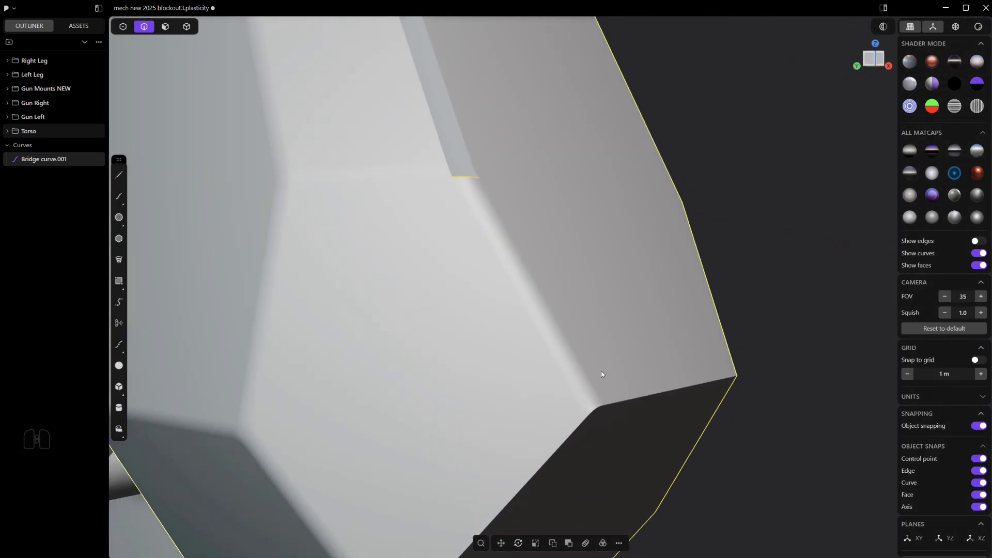
pyautogui.scroll(-5, 601, 371)
pyautogui.keyDown('shift'); pyautogui.moveTo(547, 301); pyautogui.dragTo(599, 370, button='middle'); pyautogui.keyUp('shift')
pyautogui.scroll(-4, 600, 370)
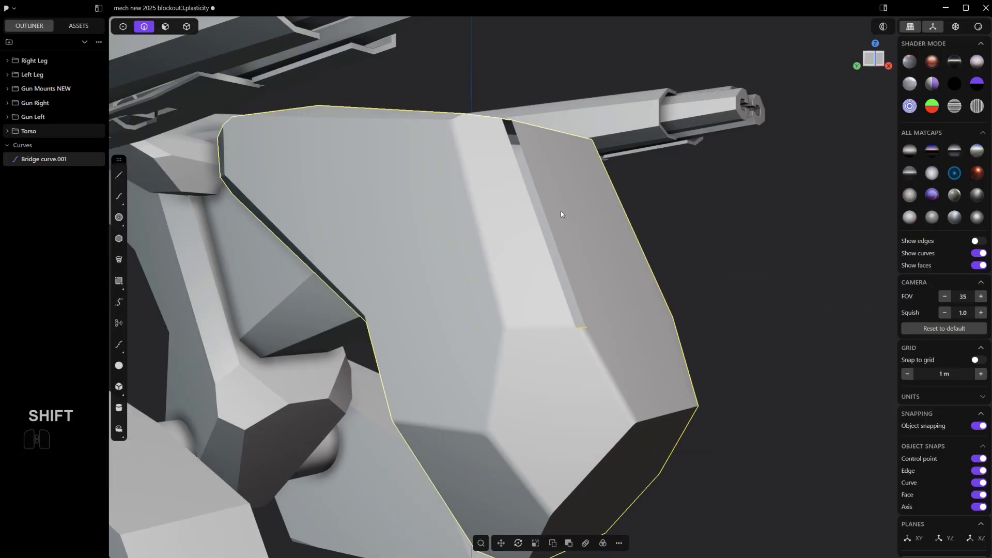
pyautogui.moveTo(562, 214); pyautogui.dragTo(453, 295, button='middle')
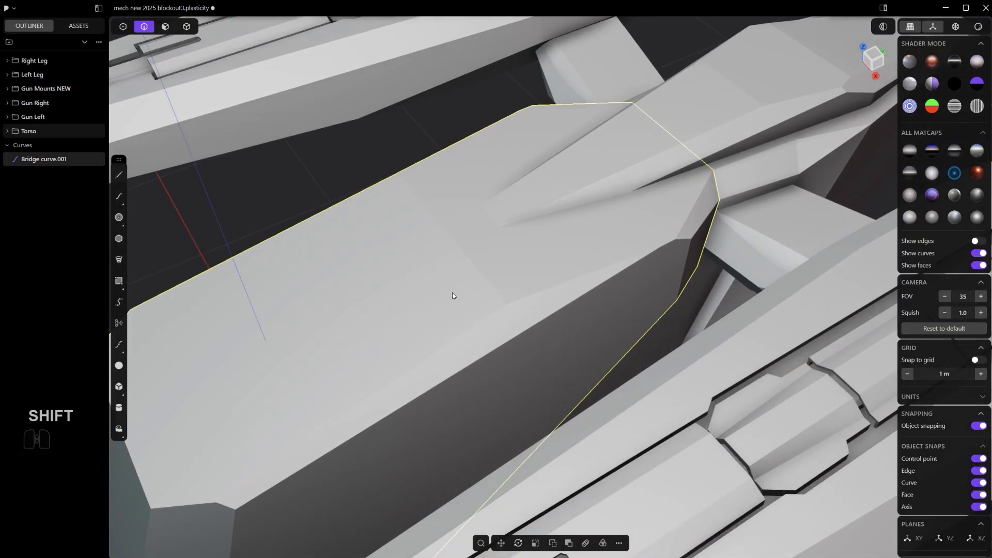
pyautogui.scroll(5, 467, 311)
pyautogui.hotkey('ctrl', 'e')
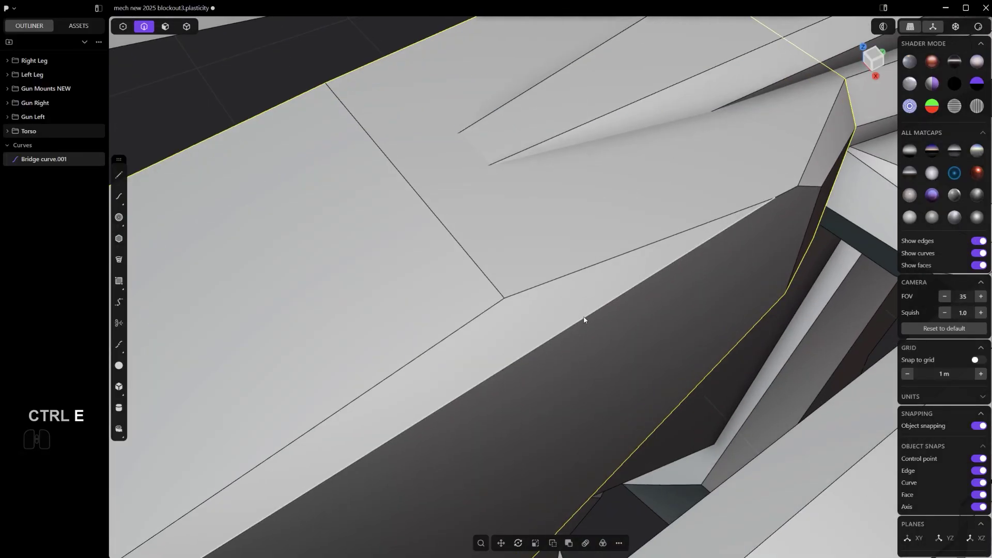
# Try to blend the torso's rear top face with the adjoining sloped side face using Bridge Surface, and undo it.
pyautogui.moveTo(584, 319); pyautogui.dragTo(516, 302, button='middle')
pyautogui.press('f')
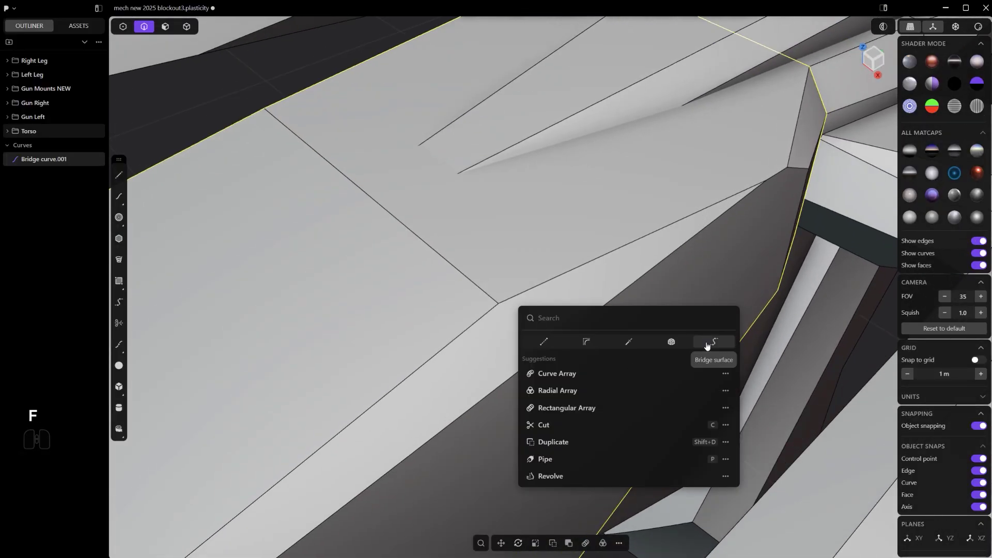
pyautogui.click(707, 343)
pyautogui.click(528, 299)
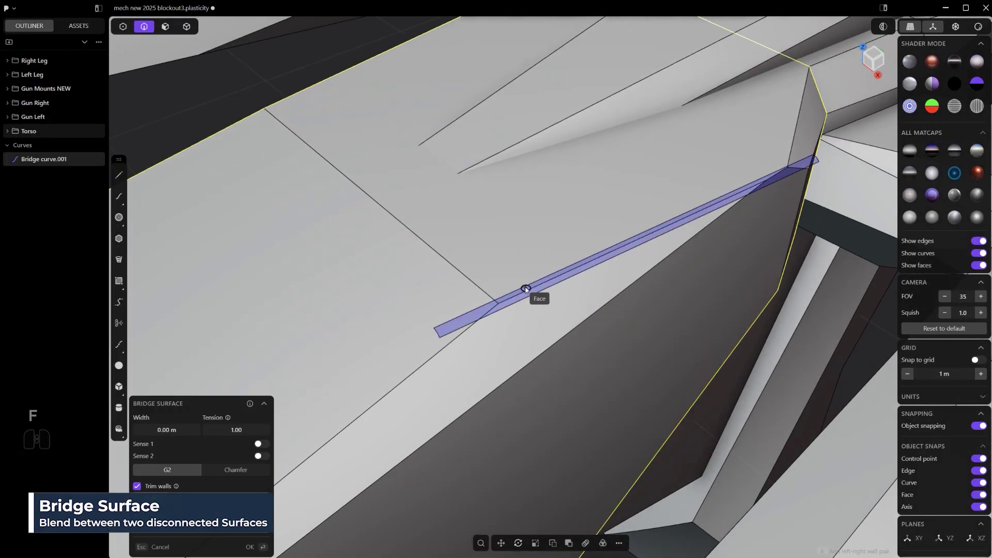
pyautogui.click(525, 284)
pyautogui.scroll(-3, 524, 286)
pyautogui.hotkey('ctrl', 'z')
pyautogui.hotkey('ctrl', 'z')
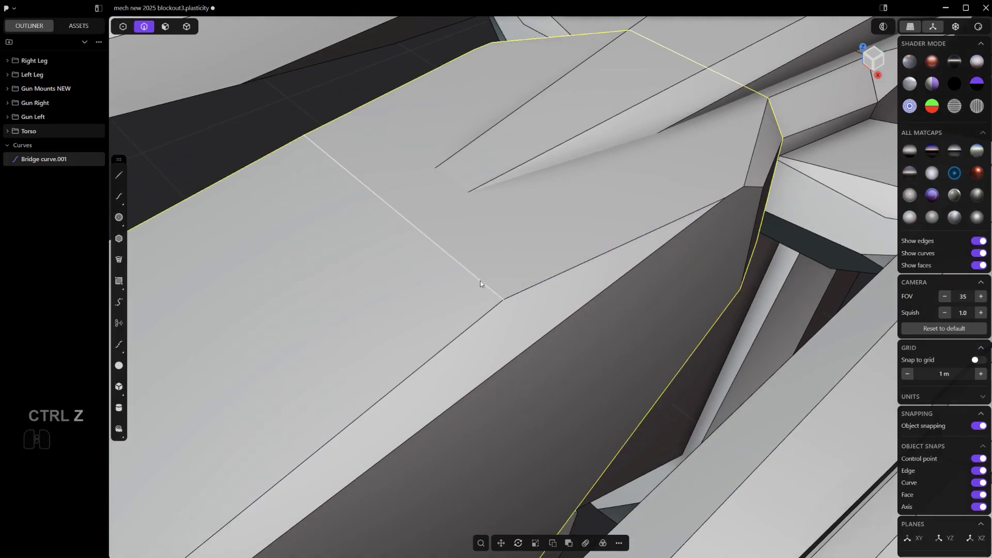
# Fillet the three edges meeting at the corner on the torso's top with the Chordal shape and a distance of about 0.03 m.
pyautogui.keyDown('shift'); pyautogui.click(478, 320); pyautogui.keyUp('shift')
pyautogui.keyDown('shift'); pyautogui.click(526, 289); pyautogui.keyUp('shift')
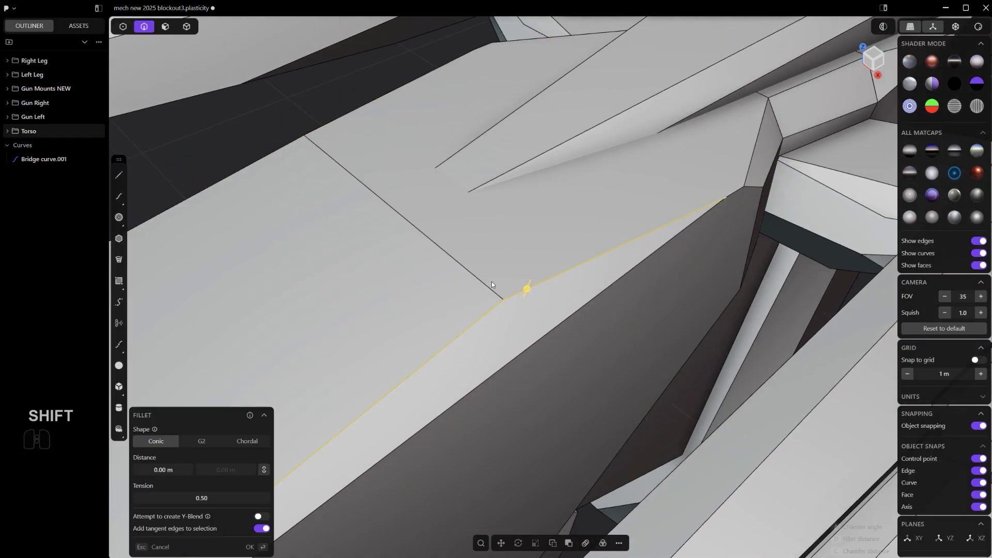
pyautogui.keyDown('shift'); pyautogui.click(485, 284); pyautogui.keyUp('shift')
pyautogui.scroll(1, 484, 283)
pyautogui.moveTo(484, 284); pyautogui.dragTo(504, 271, button='middle')
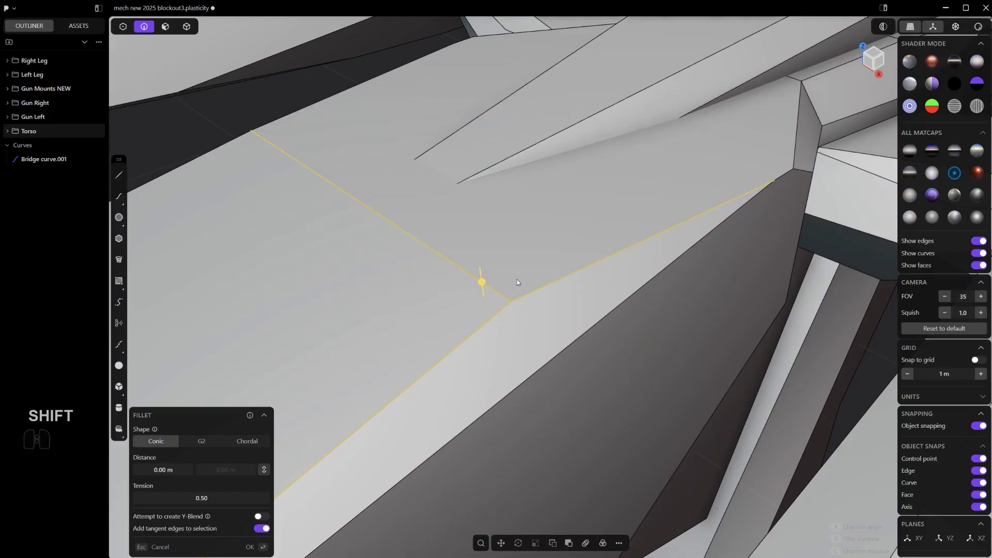
pyautogui.moveTo(476, 286); pyautogui.dragTo(479, 279)
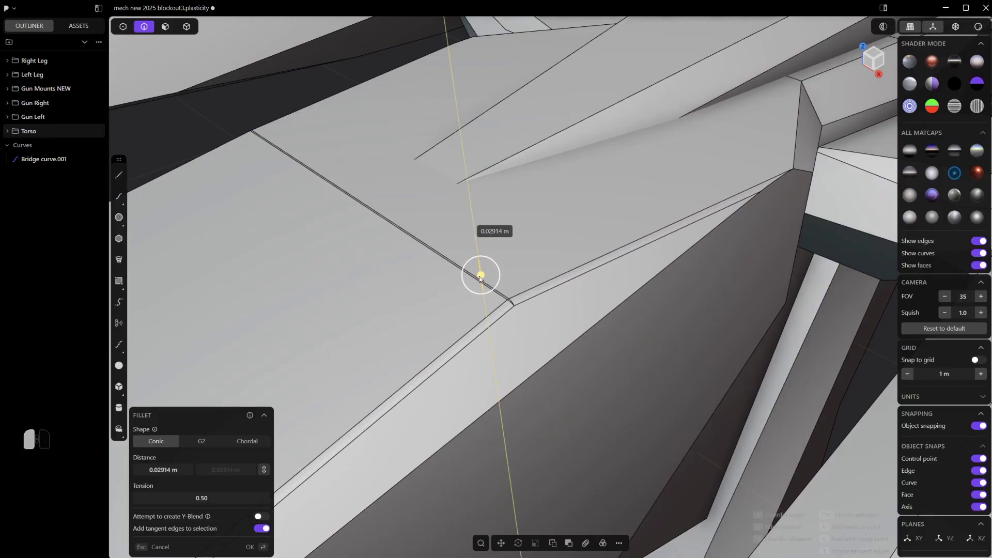
pyautogui.click(247, 441)
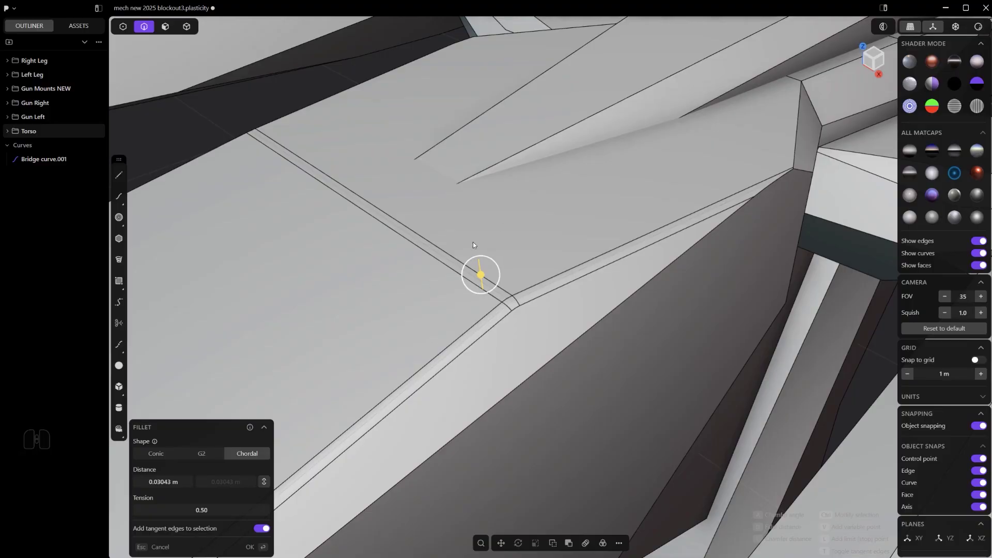
pyautogui.moveTo(472, 245); pyautogui.dragTo(499, 322, button='middle')
pyautogui.scroll(4, 423, 307)
pyautogui.scroll(3, 485, 314)
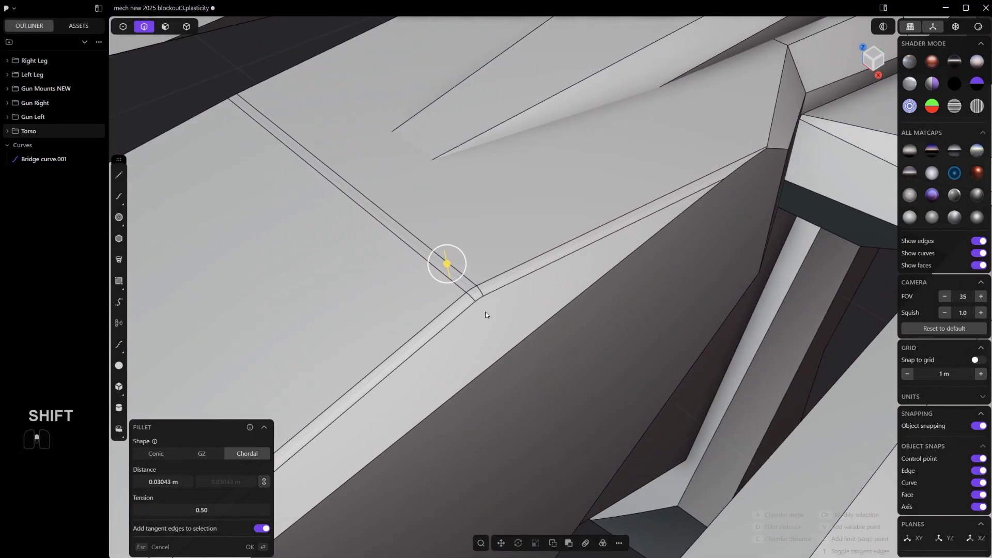
pyautogui.scroll(-10, 485, 312)
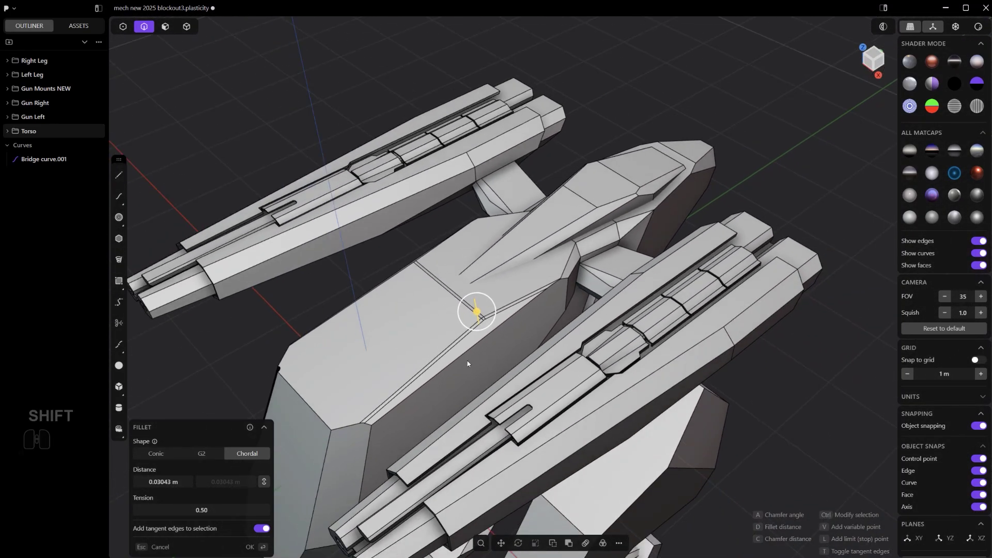
pyautogui.moveTo(467, 361); pyautogui.dragTo(534, 194, button='middle')
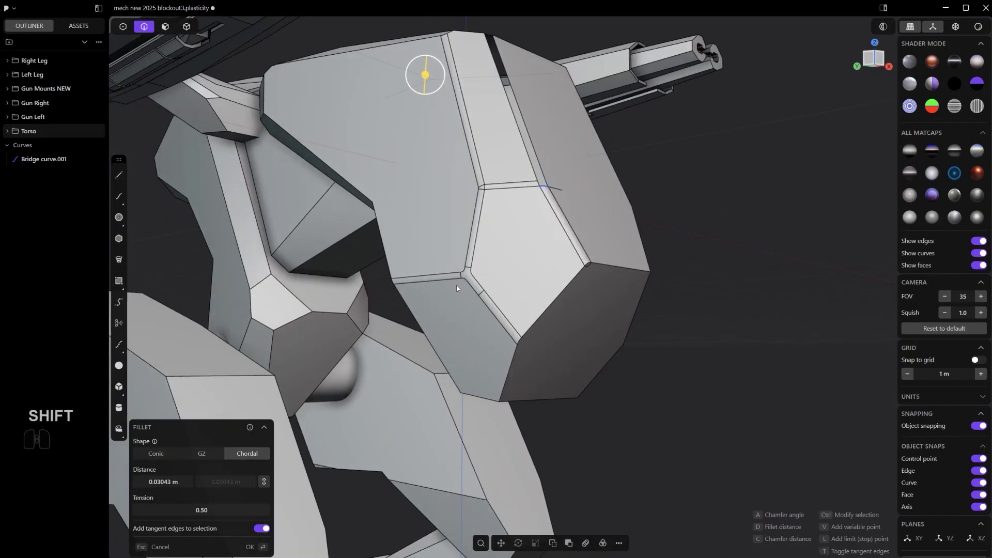